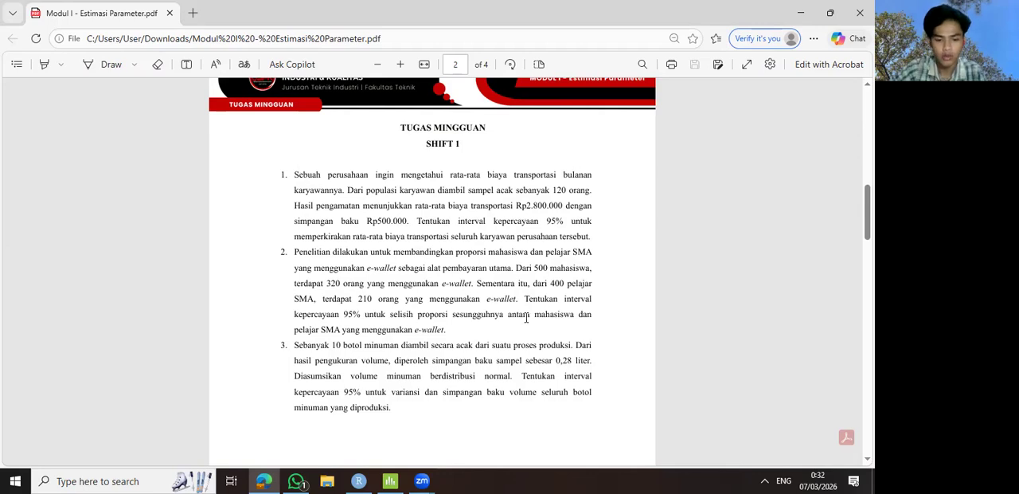
- Place the assignment PDF side by side with RStudio and set x_bar_1 to 2800000 in the SOAL 1 section
key("super+Left")
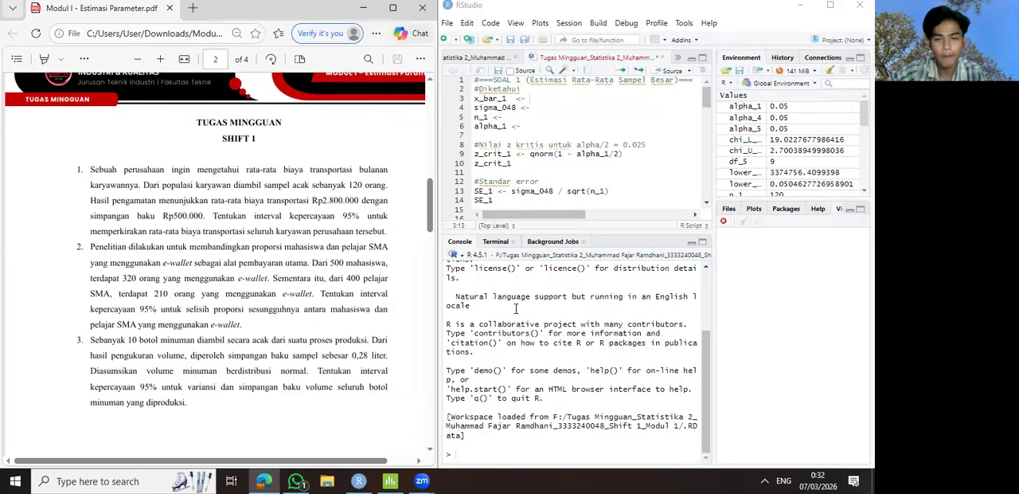
left_click(576, 153)
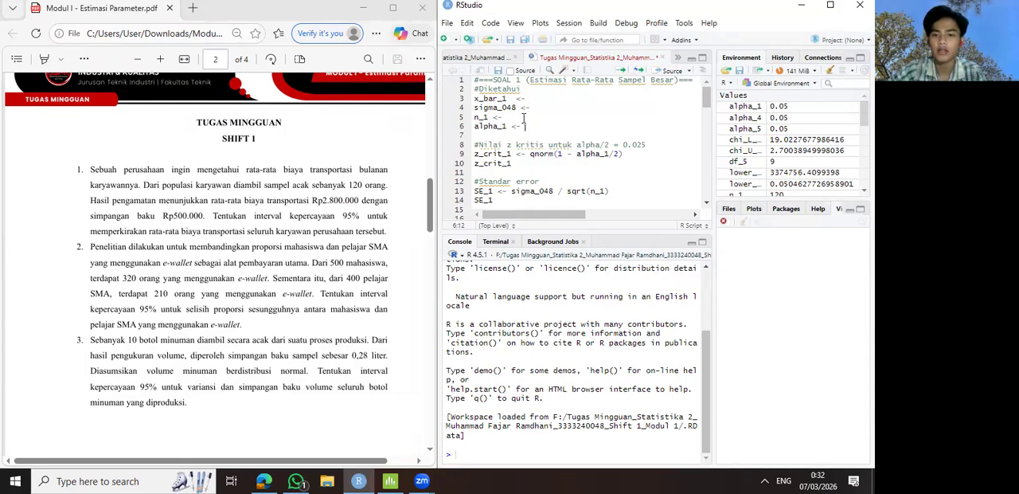
key("BackSpace")
key("BackSpace")
key("BackSpace")
key("BackSpace")
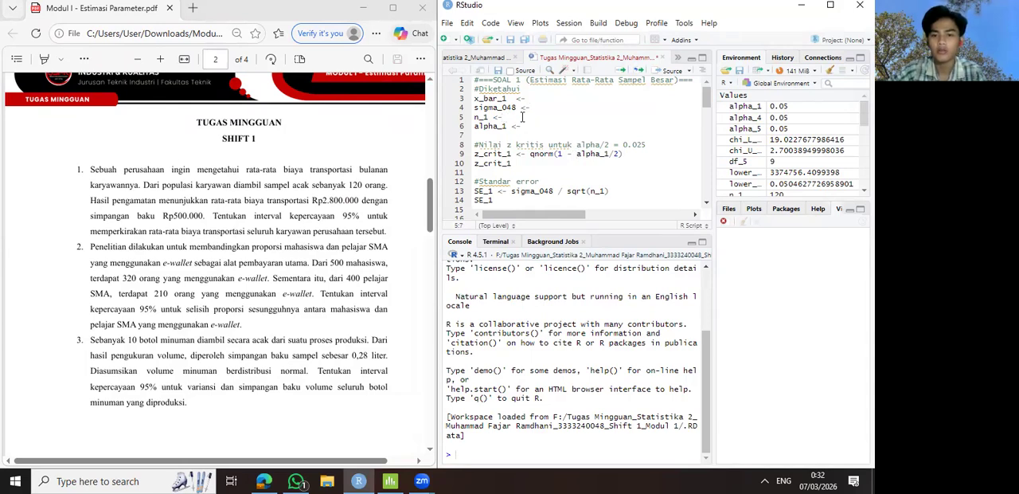
left_click(512, 118)
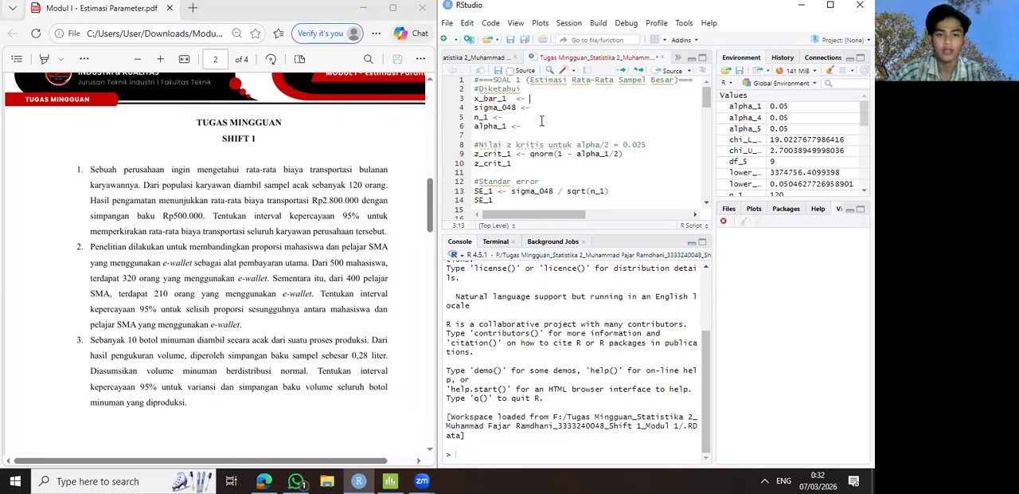
type("2800000")
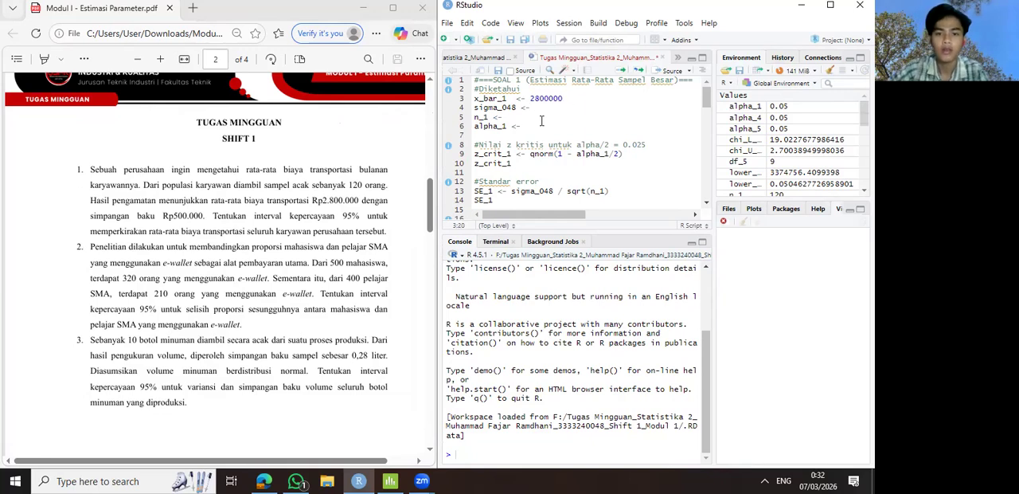
- Set the remaining SOAL 1 inputs: sigma_048 to 500000, n_1 to 120 and alpha_1 to 0.05
key("Down")
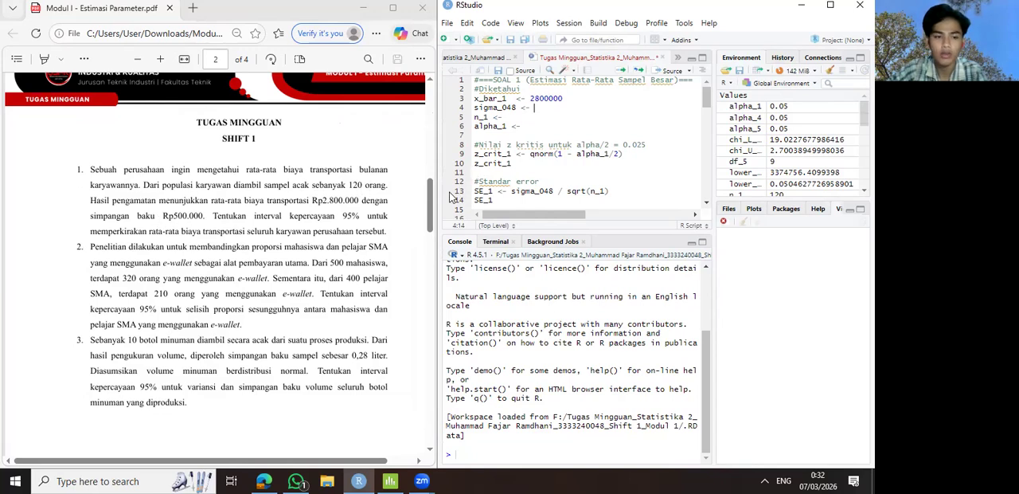
type("500000")
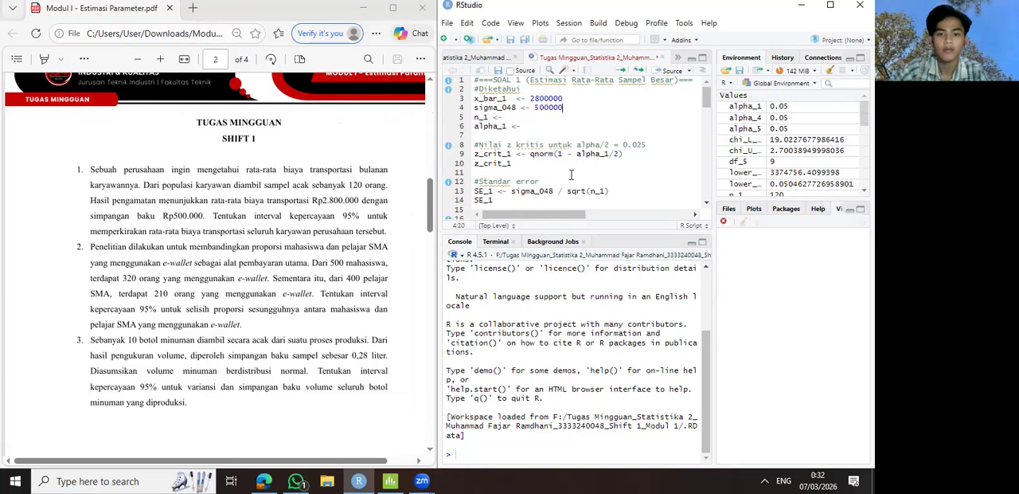
left_click(507, 115)
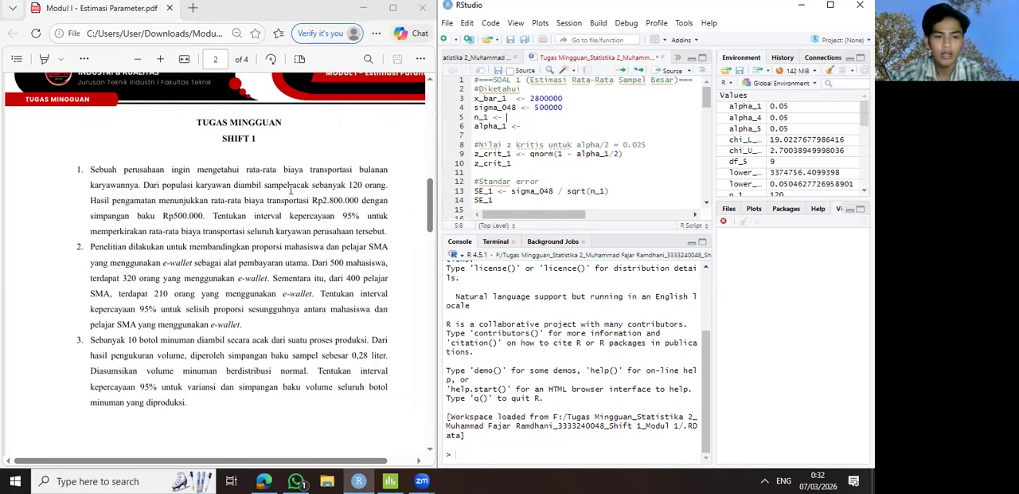
type("120")
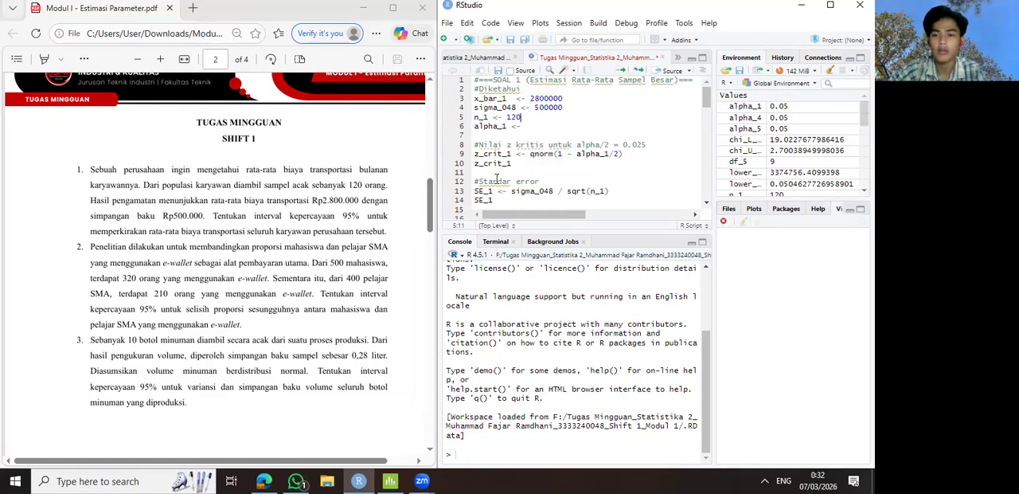
left_click(527, 126)
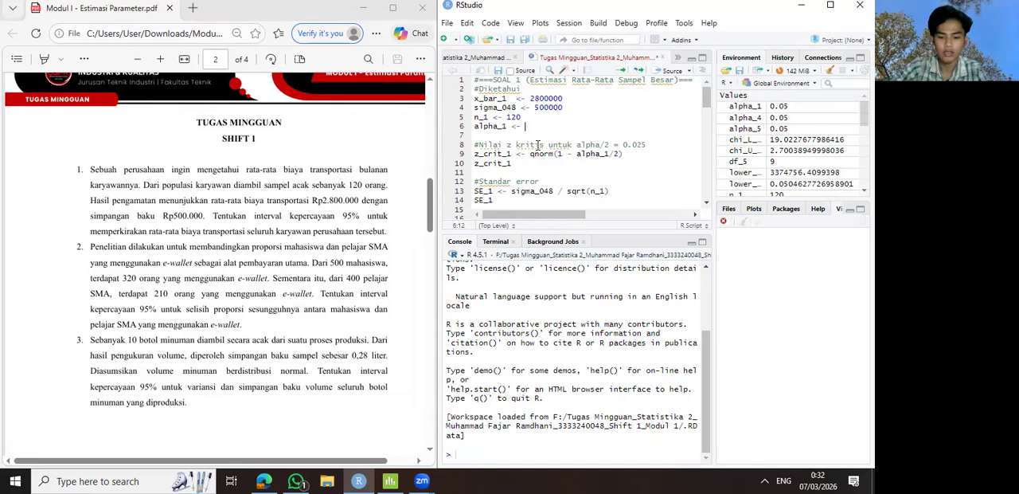
type("0.05")
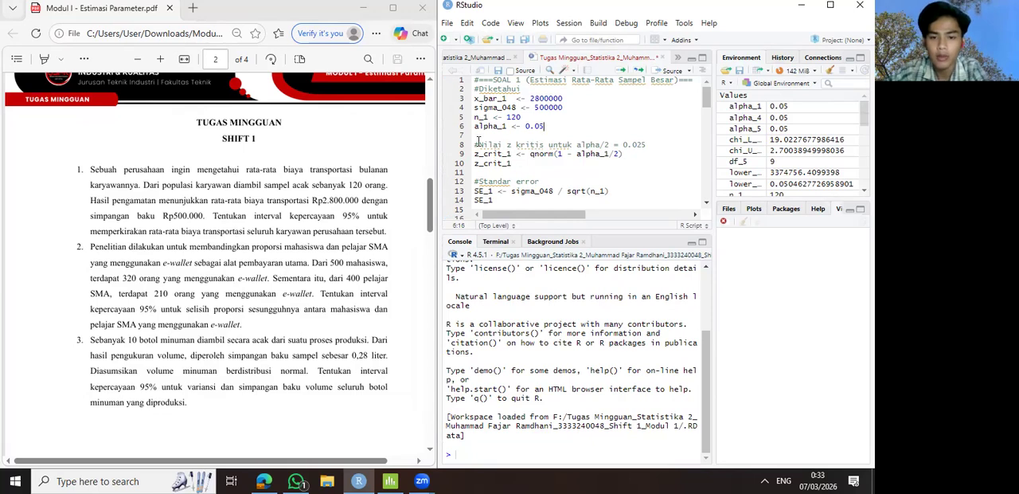
- Review the SOAL 1 code, from the given values through critical z, standard error and bounds to the output line
left_click_drag(475, 81, 511, 101)
left_click(517, 118)
left_click(553, 128)
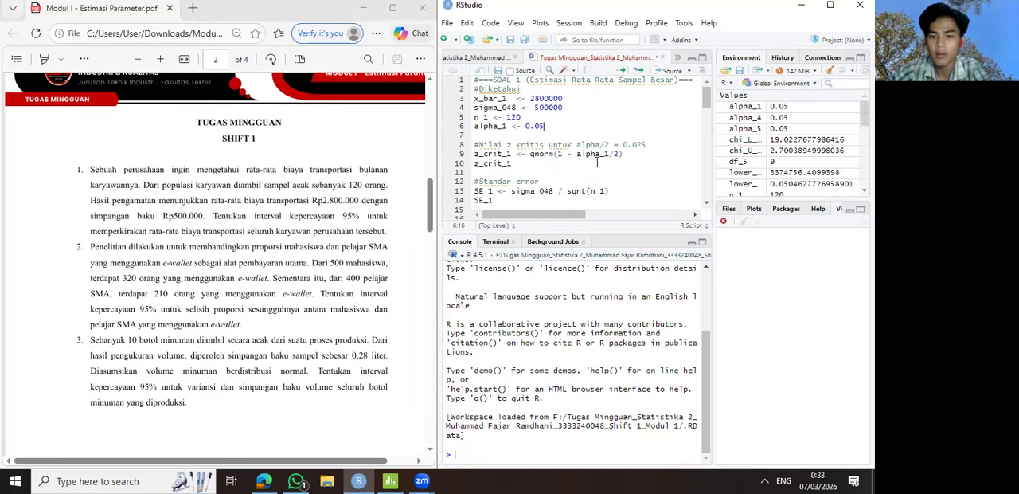
scroll(487, 167, "down", 2)
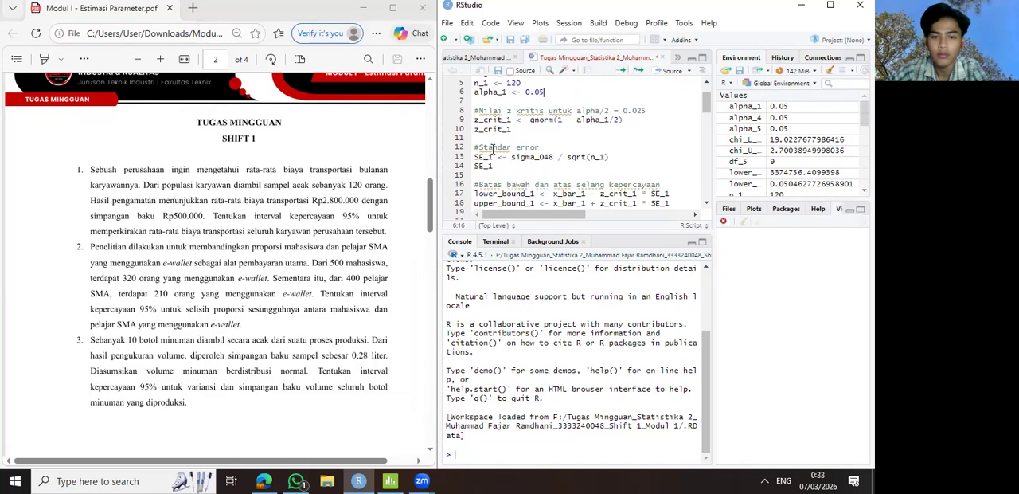
scroll(503, 153, "down", 2)
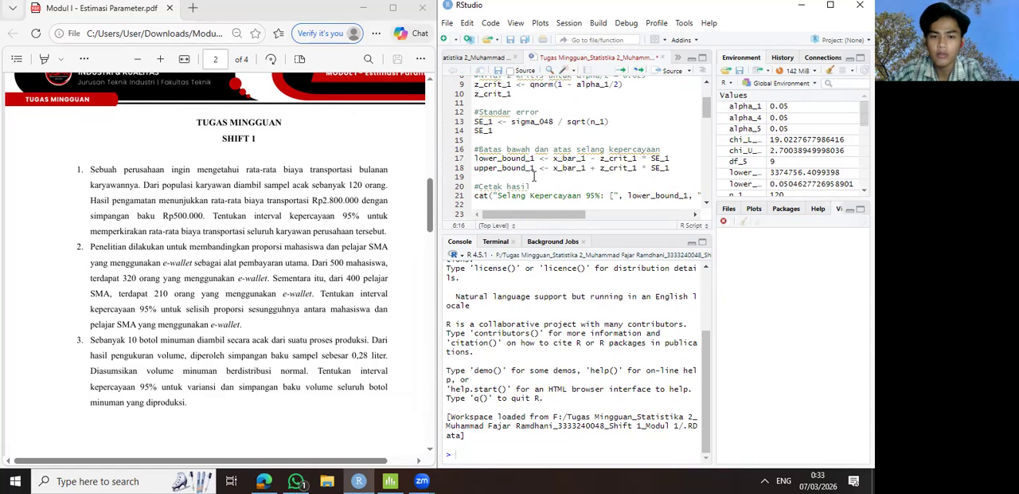
scroll(518, 158, "down", 2)
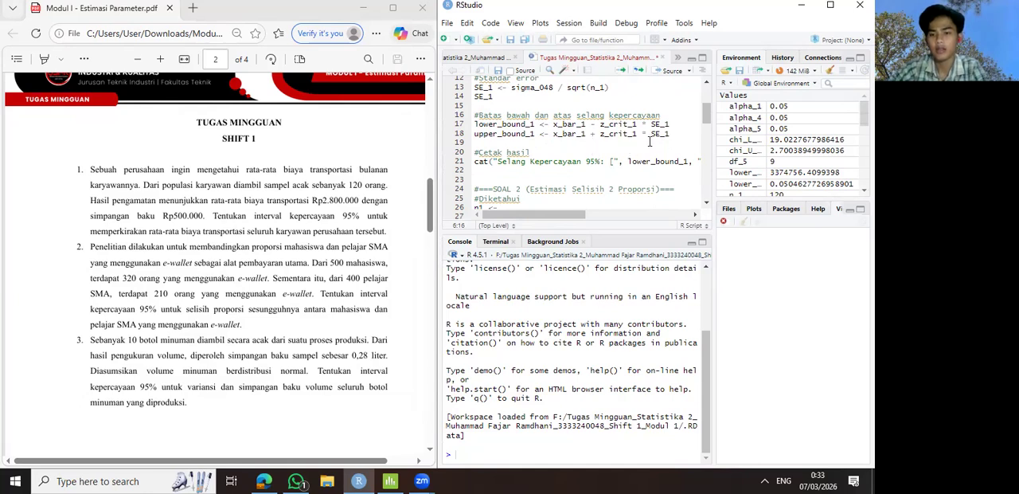
scroll(645, 143, "up", 1)
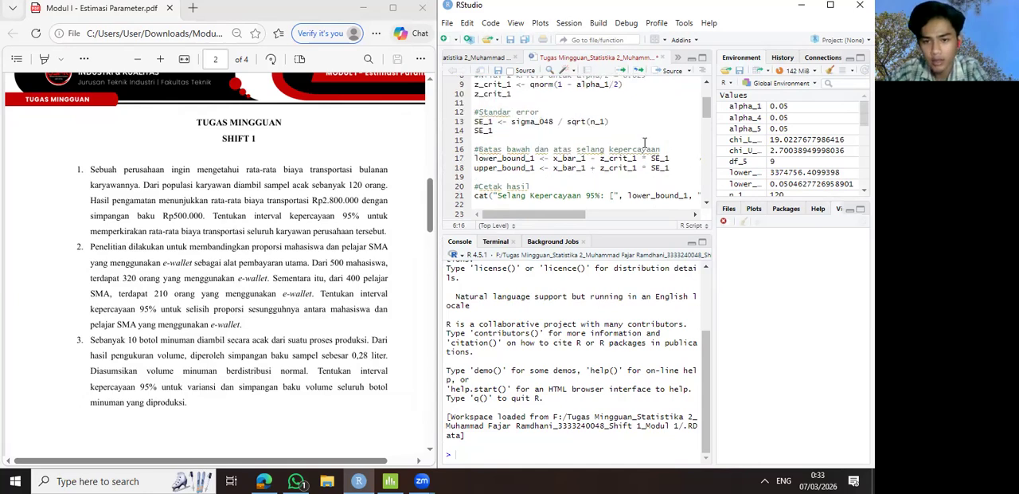
scroll(645, 144, "down", 1)
scroll(580, 130, "down", 1)
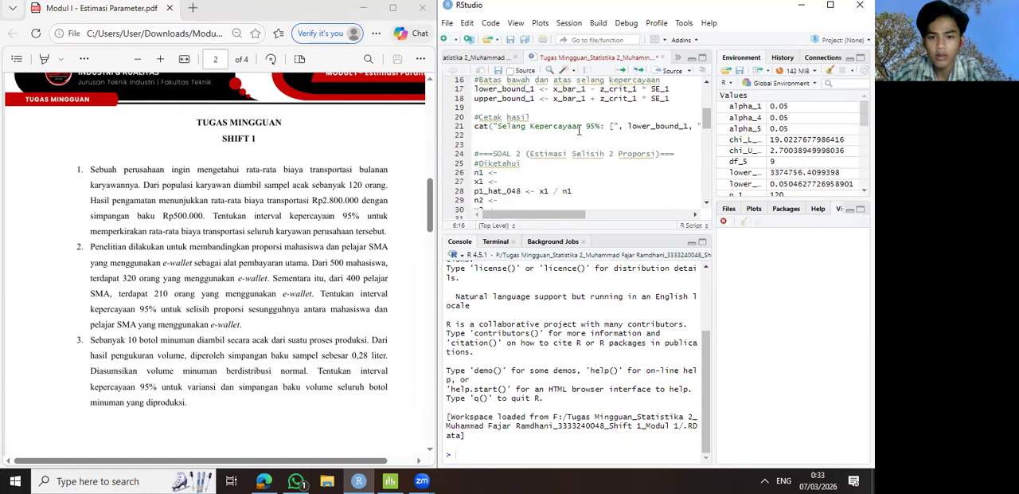
scroll(521, 136, "up", 1)
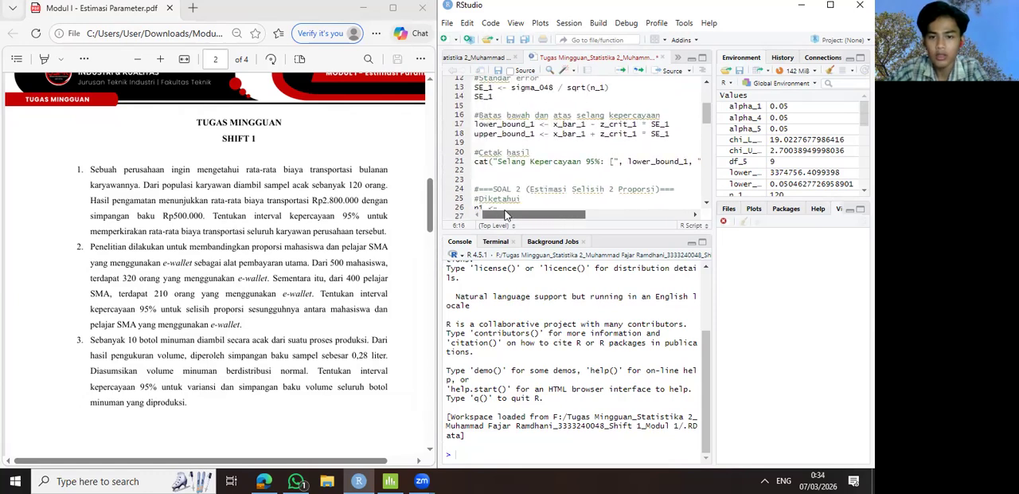
left_click_drag(530, 215, 530, 217)
scroll(517, 143, "up", 4)
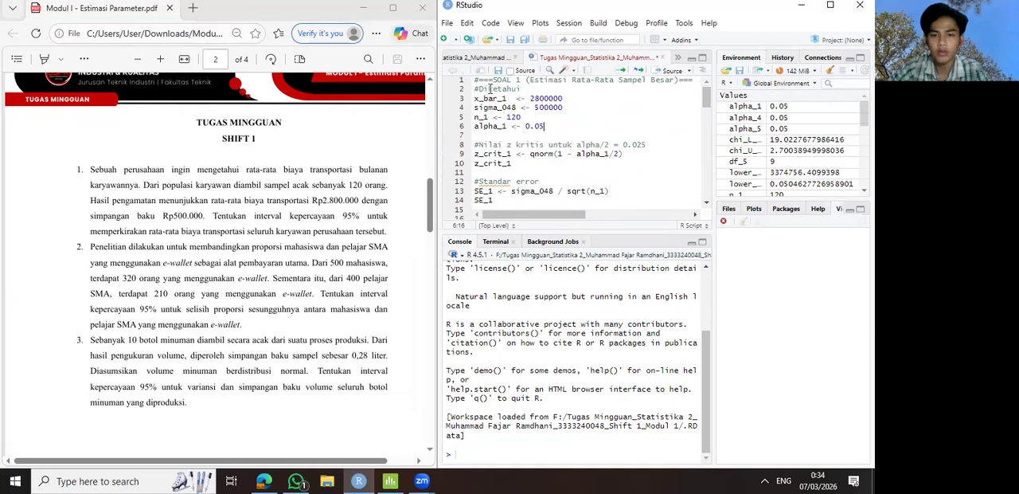
- Run the entire SOAL 1 block, from its heading through the line that prints the 95% confidence interval
left_click_drag(476, 80, 708, 155)
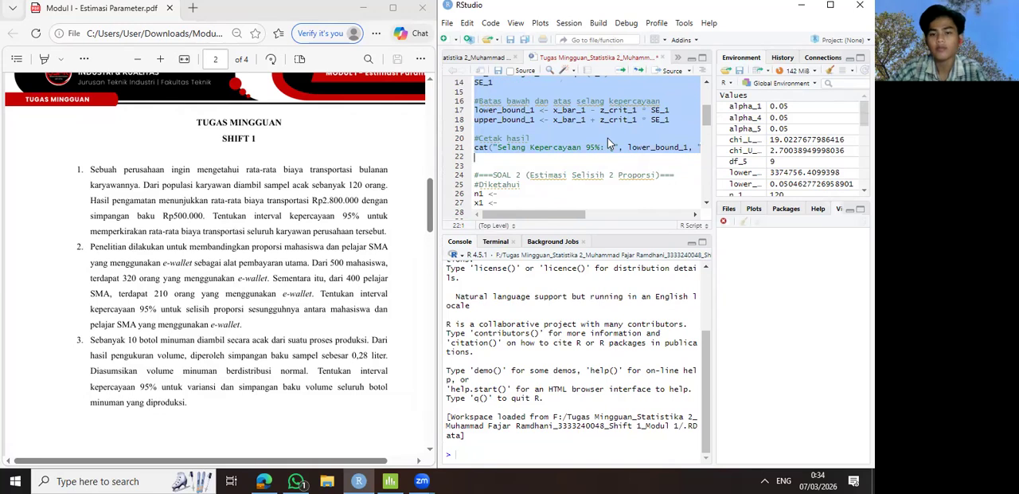
scroll(605, 138, "up", 4)
scroll(605, 138, "up", 1)
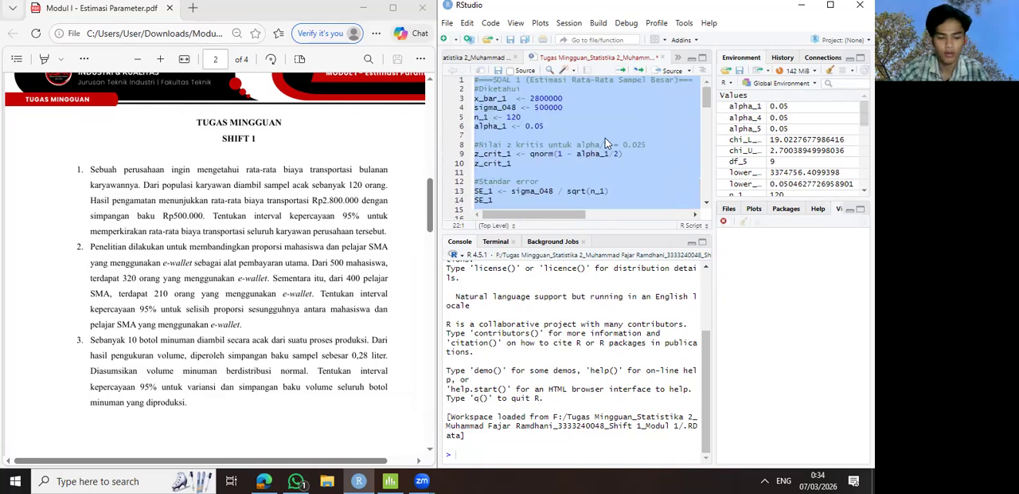
key("ctrl+Return")
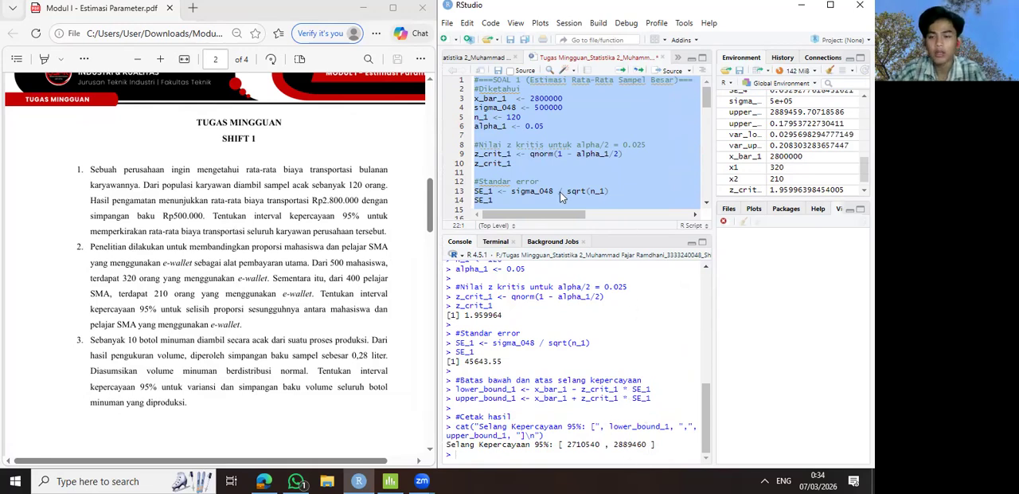
left_click(570, 172)
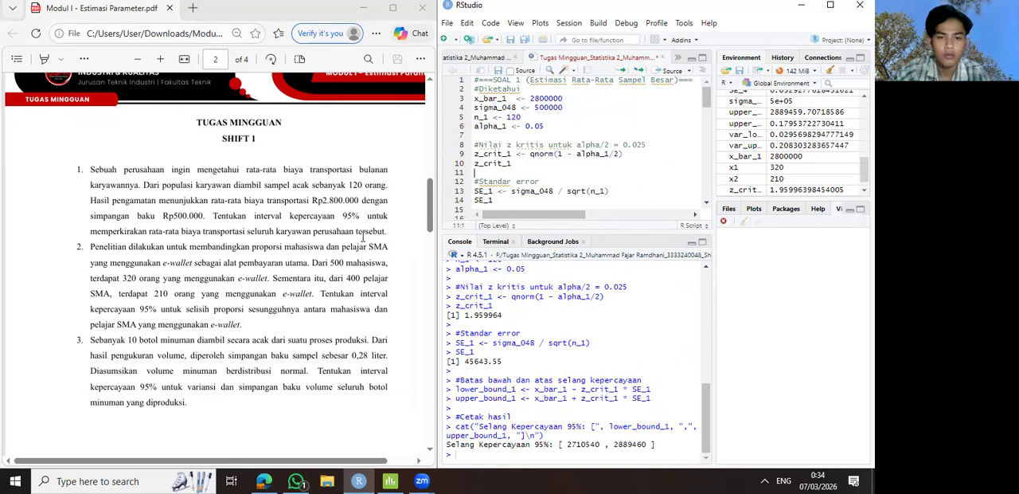
left_click(387, 229)
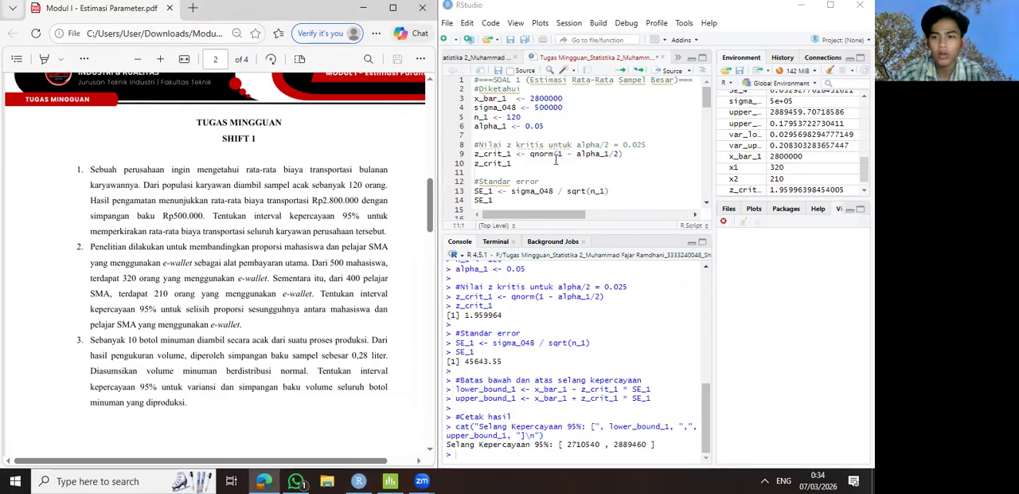
scroll(563, 130, "down", 1)
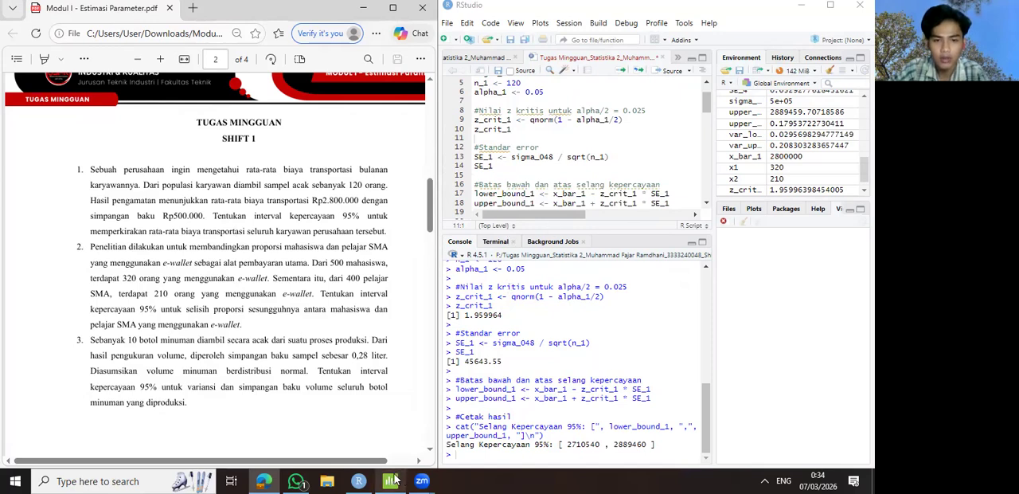
- Switch to Minitab and arrange its window beside the assignment PDF so that the full text of question 1 is readable
mouse_move(395, 479)
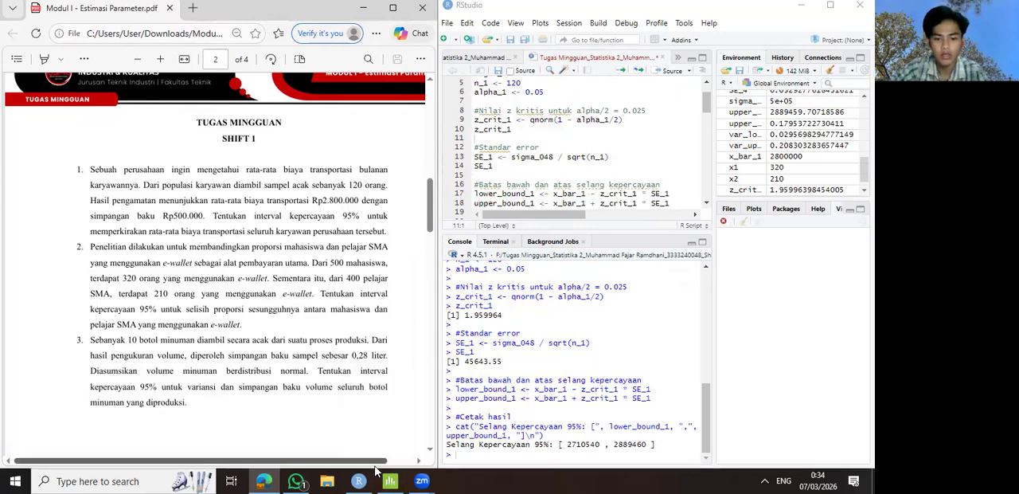
left_click(388, 478)
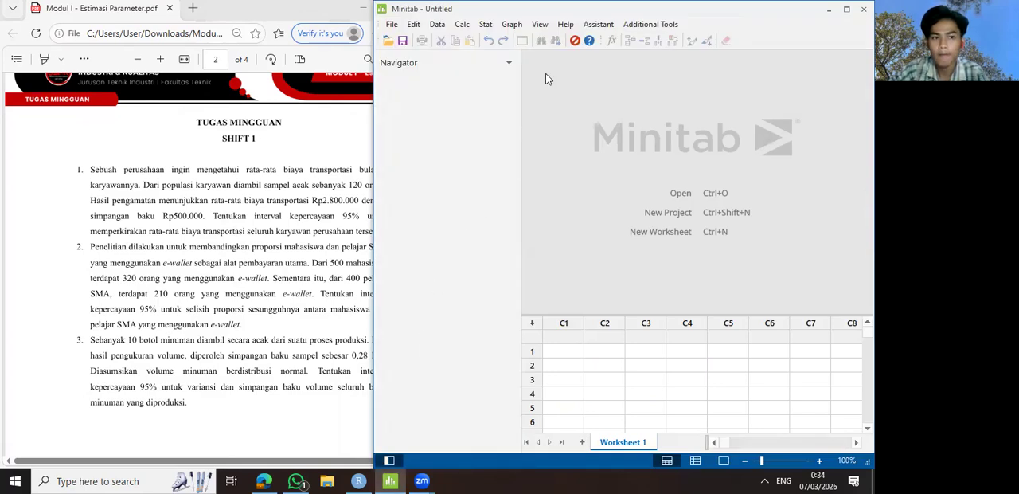
double_click(665, 12)
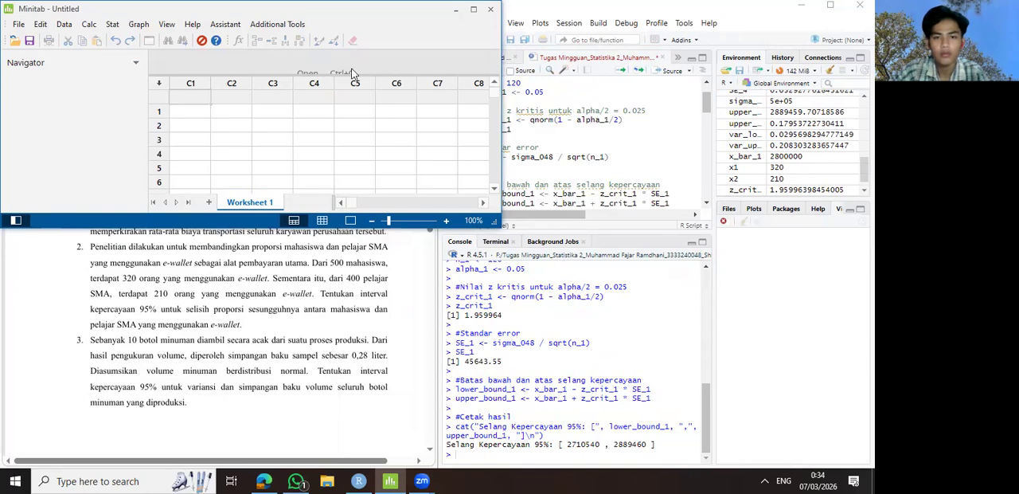
left_click(474, 9)
key("super+Right")
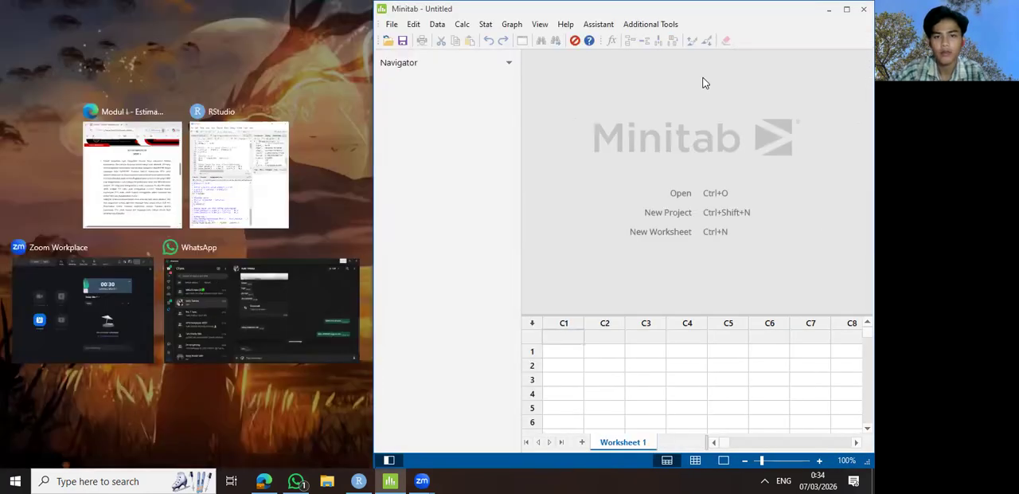
key("Return")
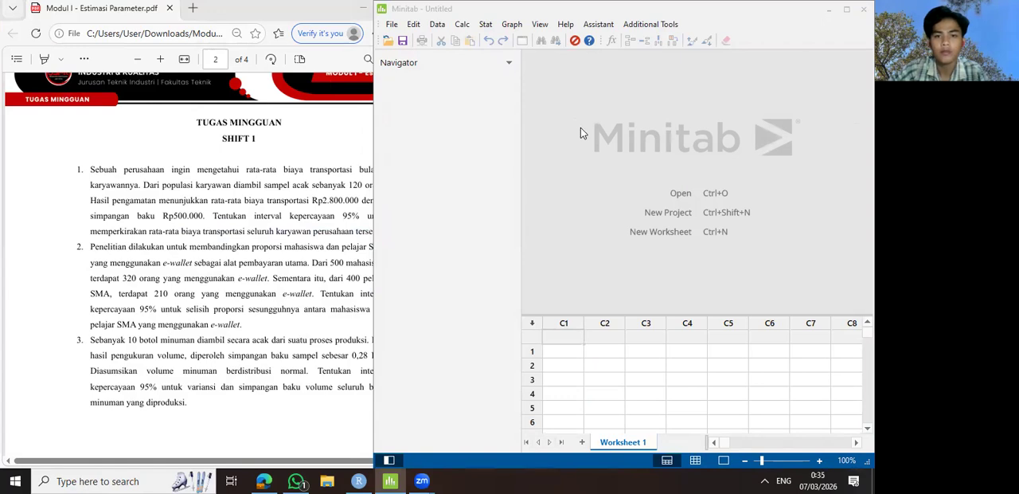
left_click(629, 213)
left_click_drag(218, 238, 212, 238)
left_click_drag(206, 461, 230, 466)
left_click(601, 163)
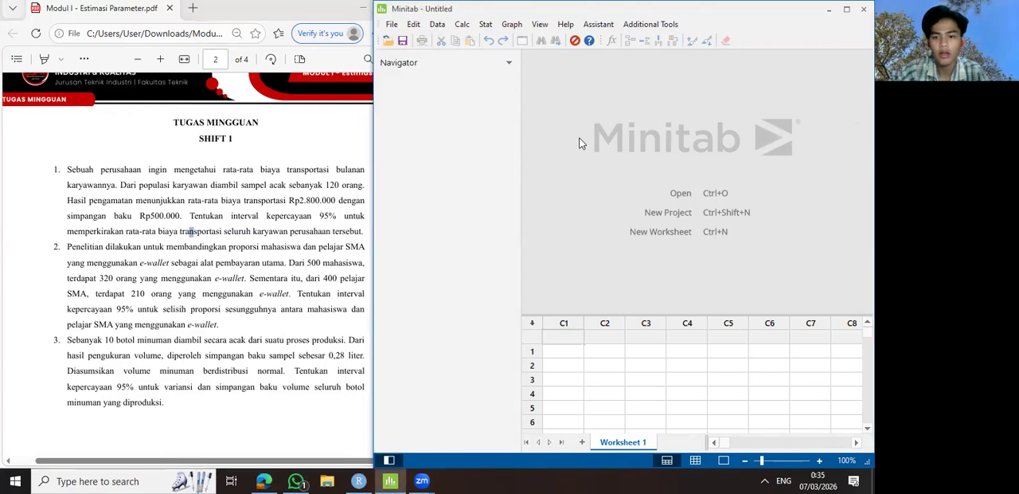
- Start a 1-Sample Z analysis for the mean and set its data source to Summarized data
left_click(485, 26)
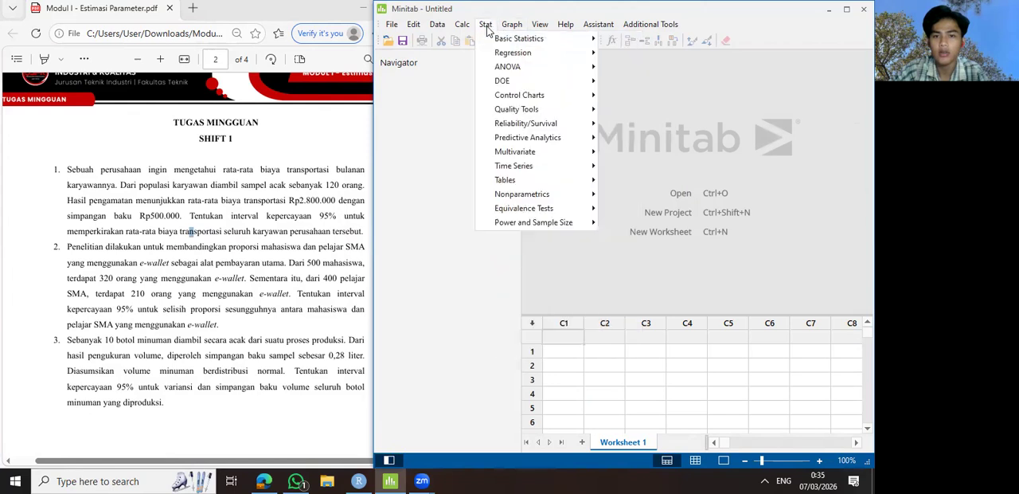
mouse_move(518, 40)
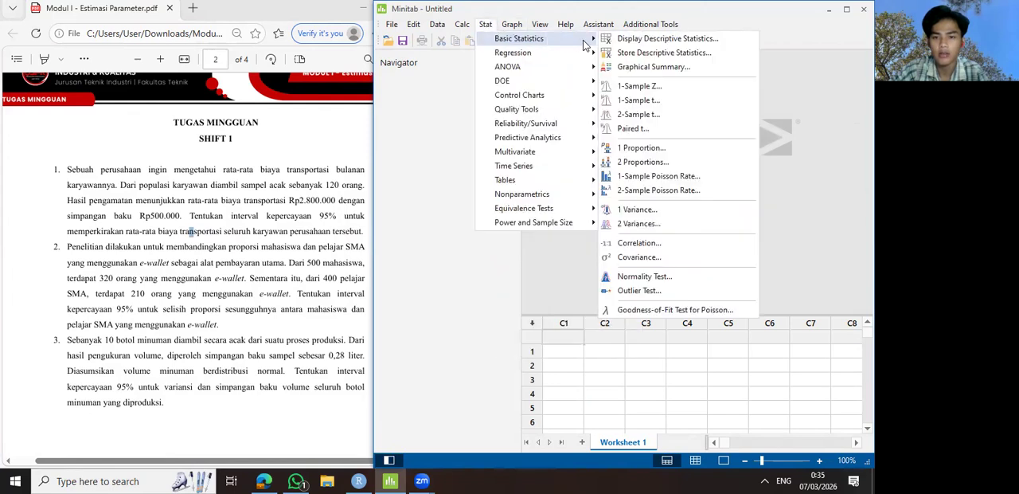
left_click(637, 88)
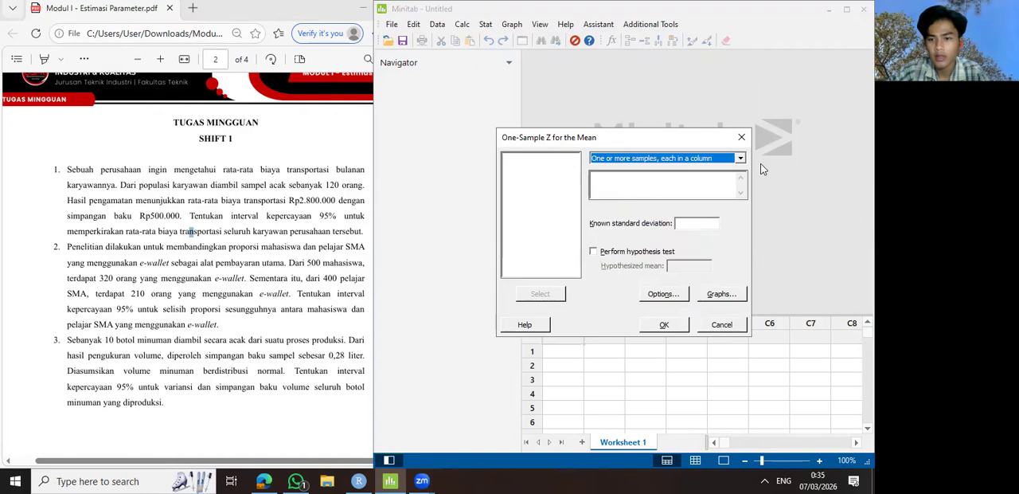
left_click(698, 157)
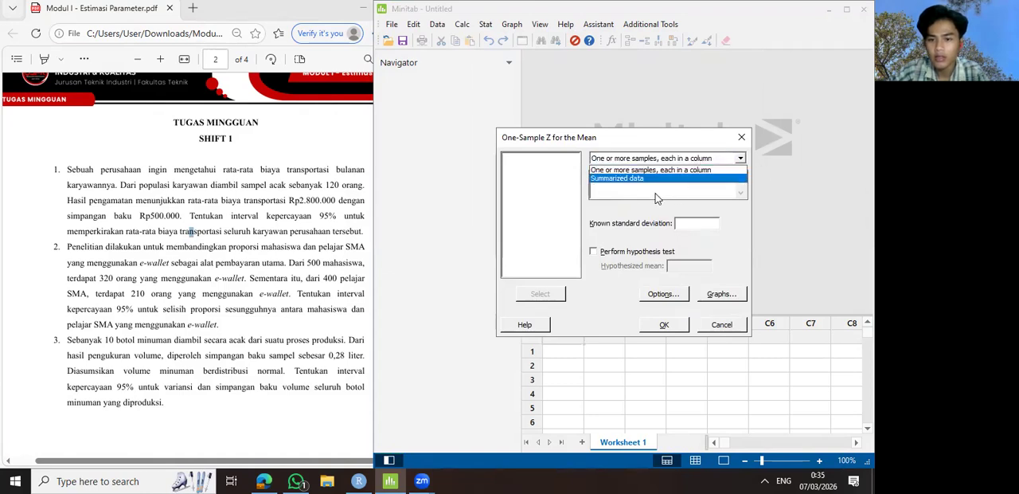
left_click(619, 180)
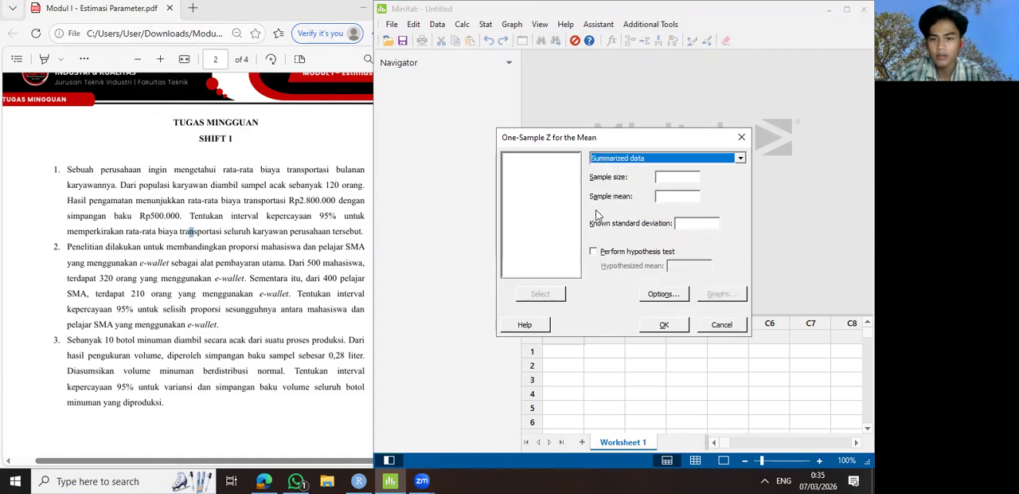
- Enter question 1's summary values: sample size 120, sample mean 2800000 and known standard deviation 500000
left_click(668, 177)
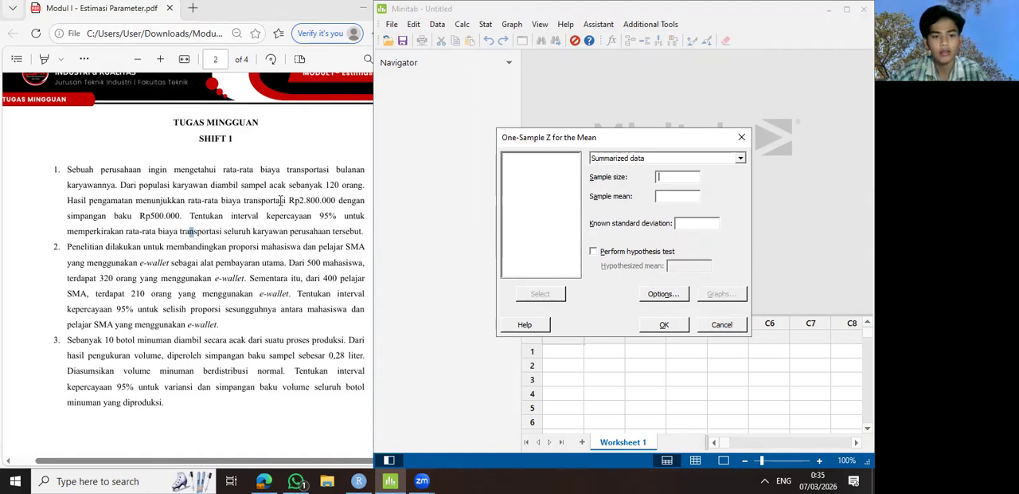
type("120")
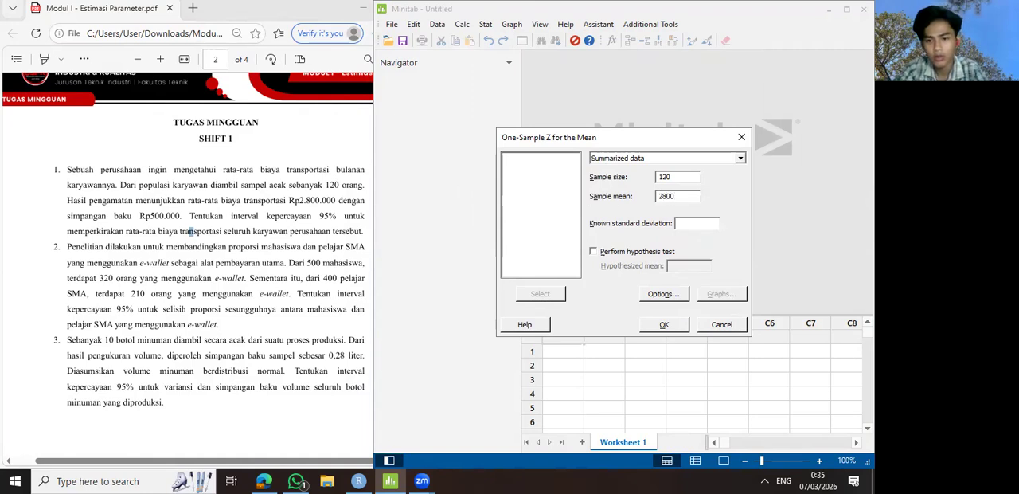
left_click(699, 224)
type("500000")
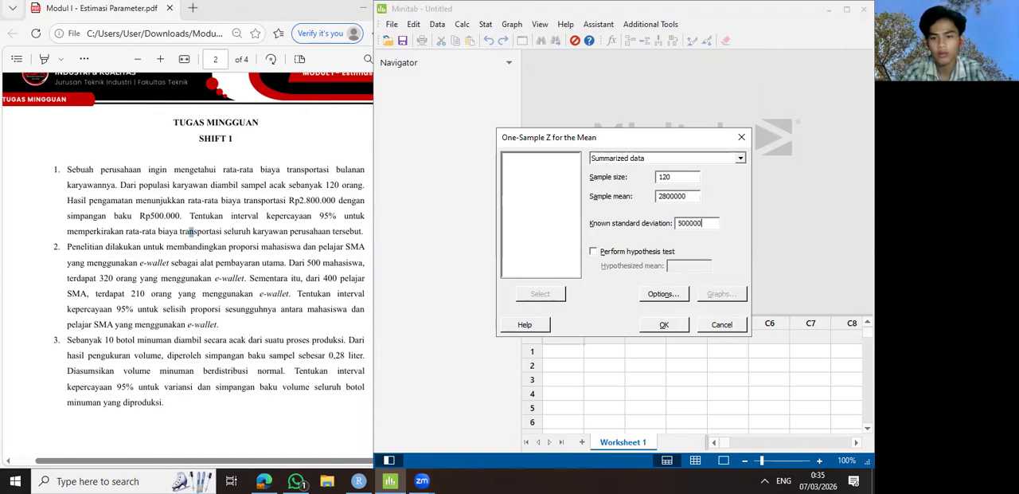
- Keep the confidence level at 95.0 in the analysis options and run the One-Sample Z analysis
left_click(667, 295)
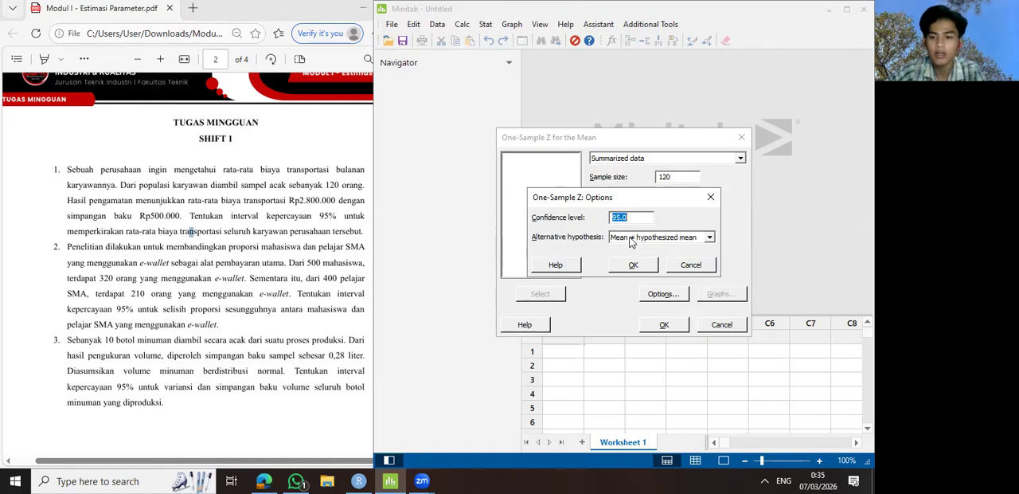
left_click(636, 268)
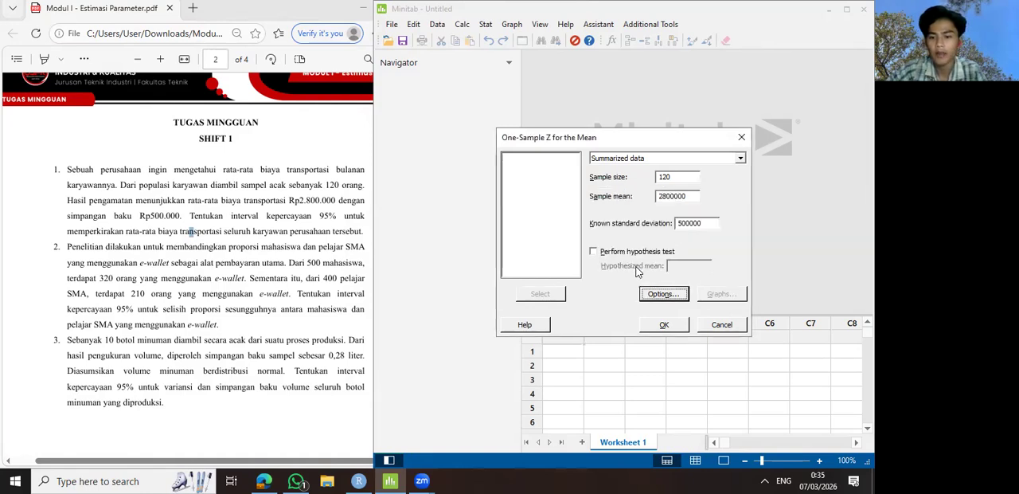
left_click(672, 328)
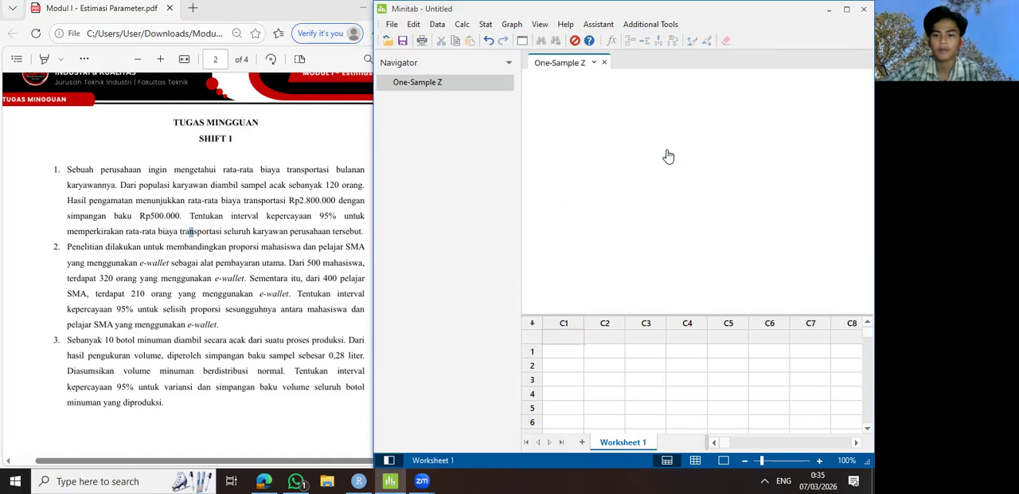
left_click(465, 122)
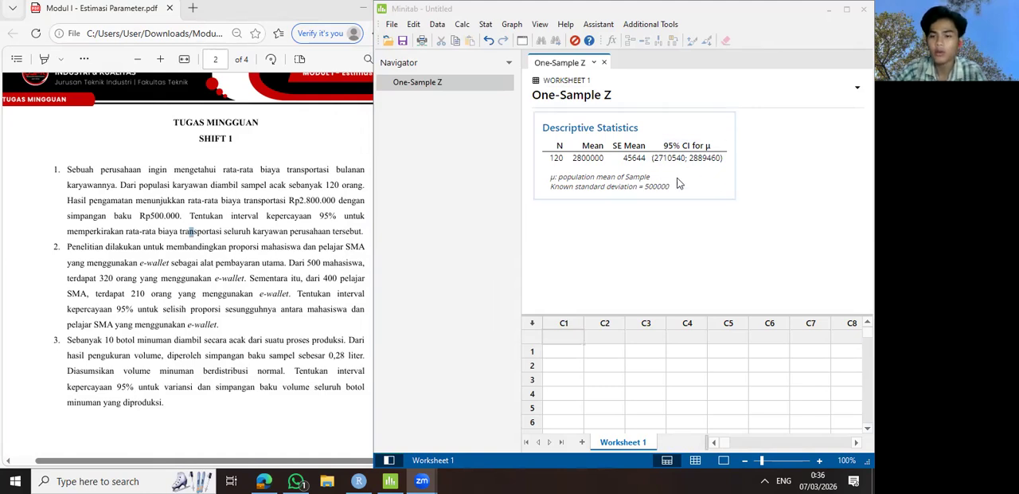
left_click(470, 141)
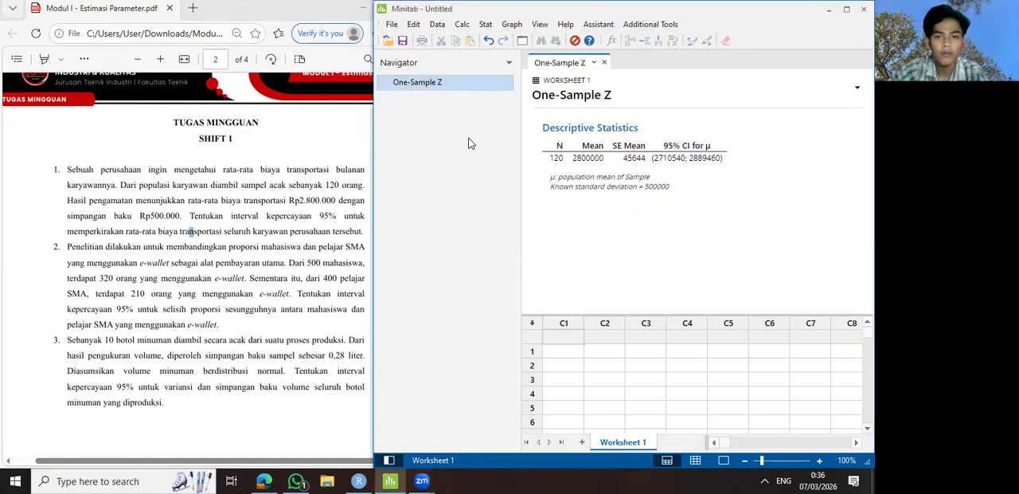
- Bring the assignment PDF forward for question 2 and switch back to RStudio beside it
left_click(277, 239)
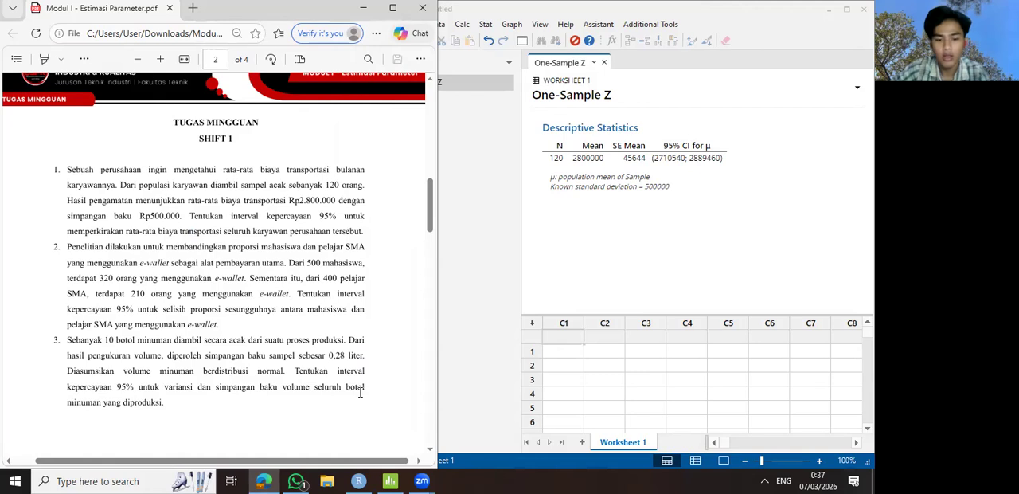
mouse_move(359, 481)
left_click(414, 378)
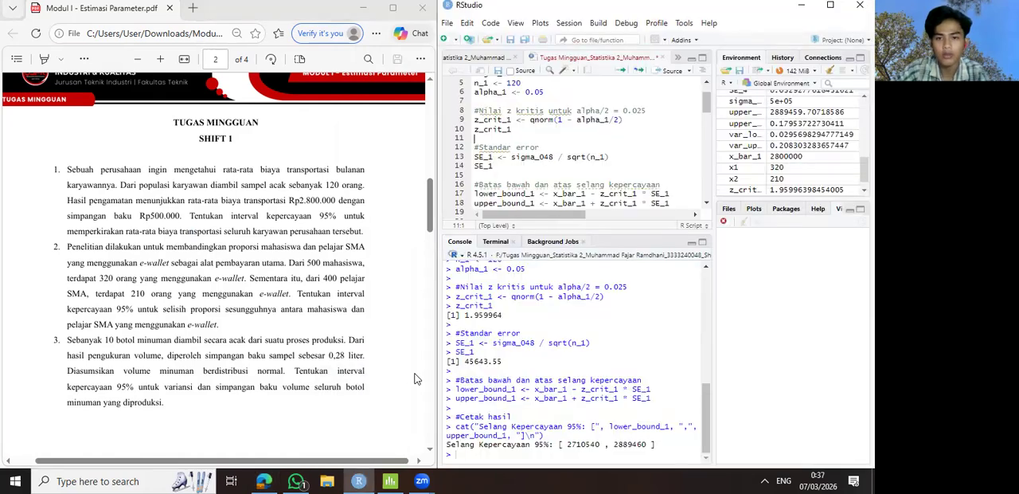
- In the SOAL 2 (Estimasi Selisih 2 Proporsi) block, set n1 to 500 and x1 to 320
scroll(537, 133, "down", 3)
scroll(537, 133, "up", 2)
scroll(536, 136, "down", 5)
scroll(536, 137, "down", 2)
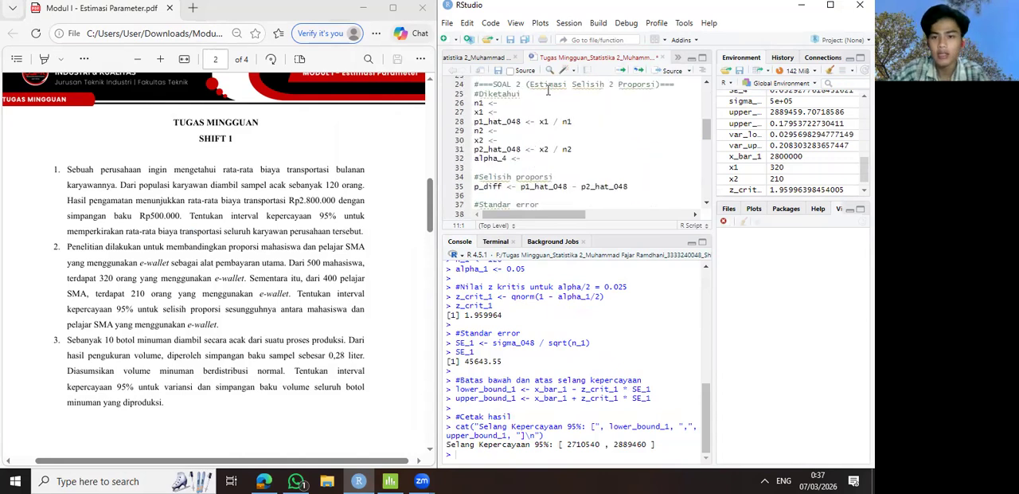
left_click(502, 102)
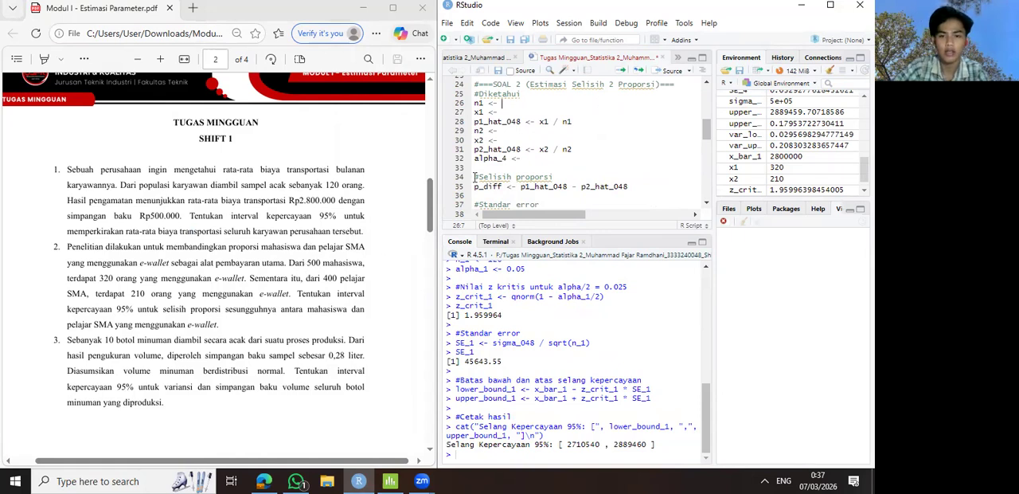
type("500")
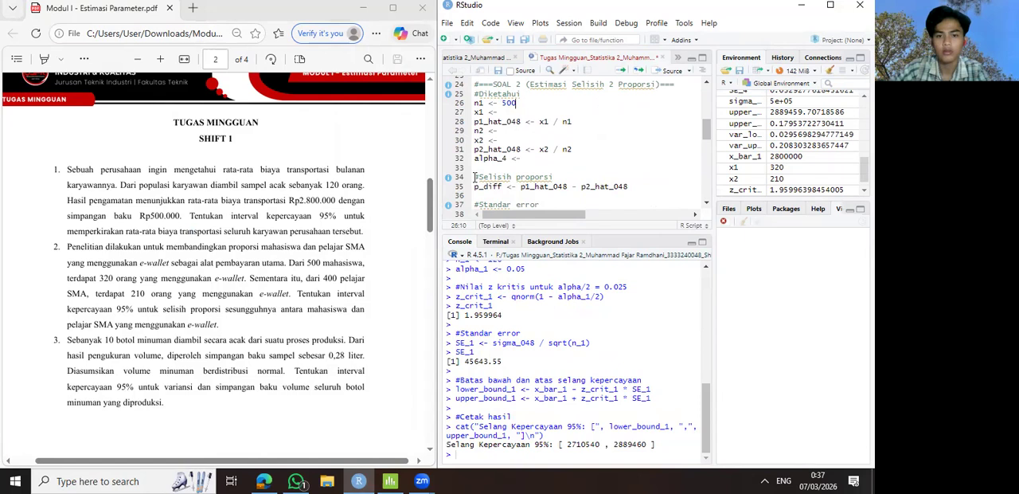
left_click(500, 111)
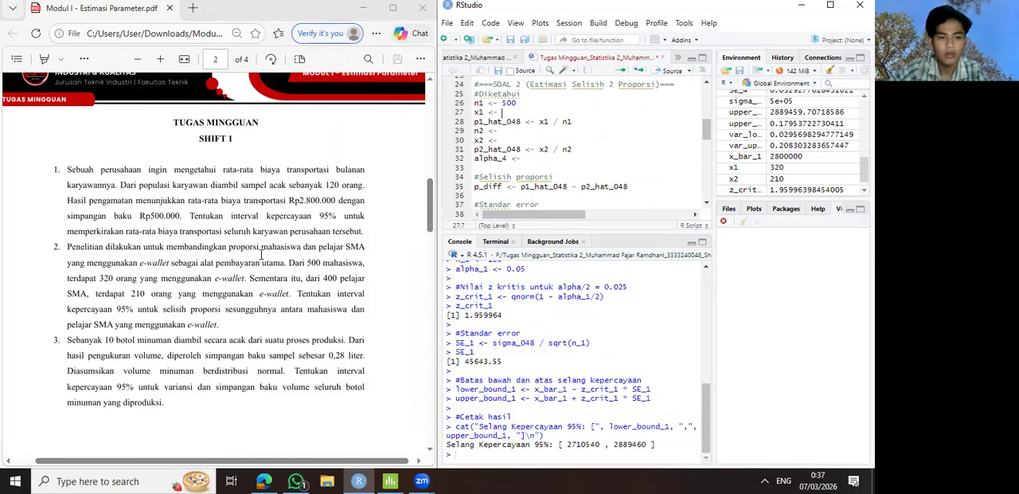
type("320")
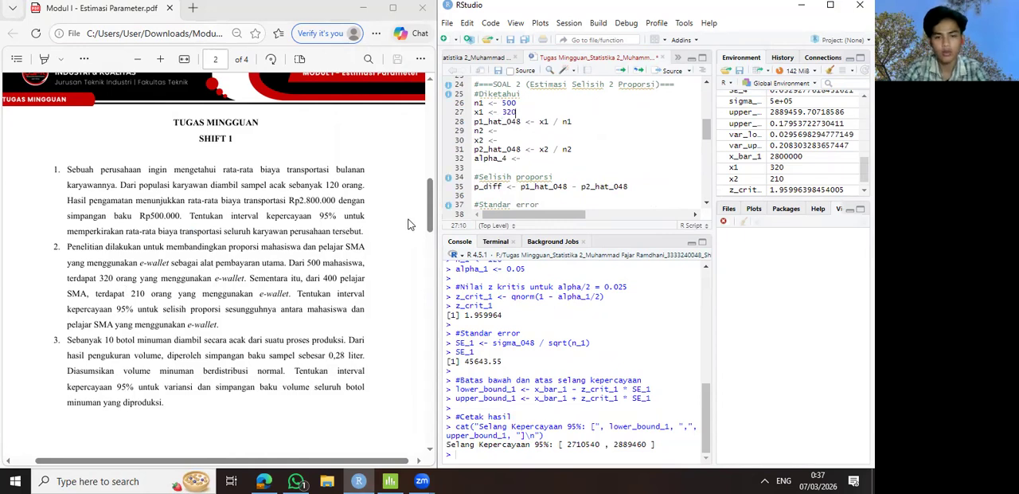
- Set the remaining SOAL 2 inputs: n2 to 400, x2 to 210 and alpha_4 to 0.05
left_click(506, 132)
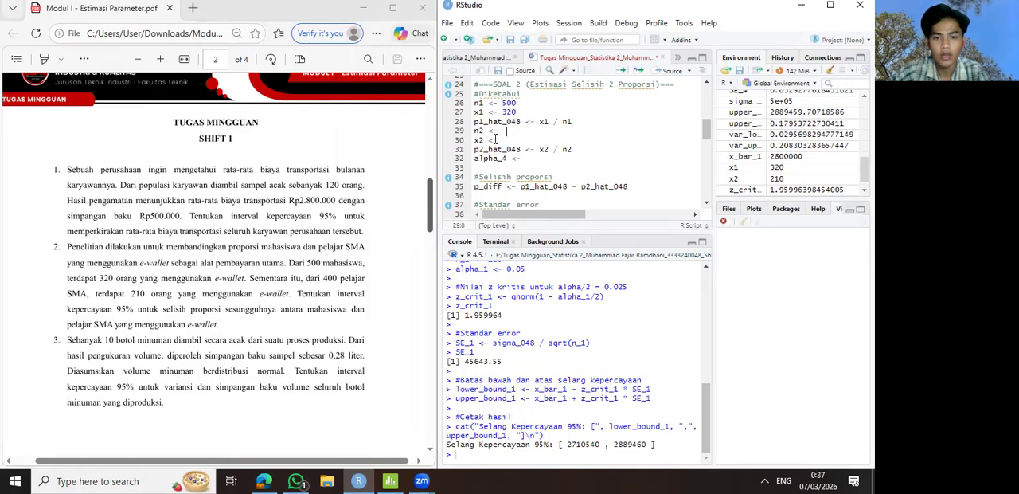
key("BackSpace")
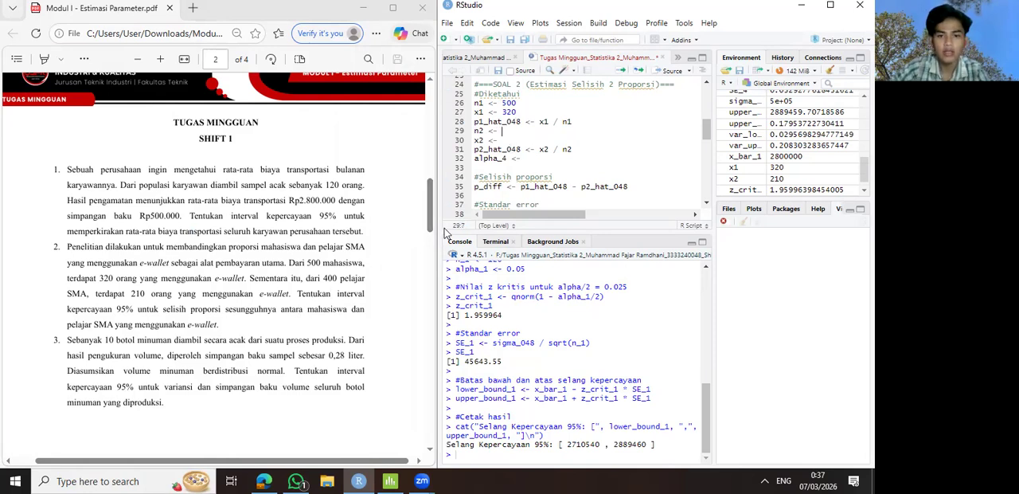
type("400")
key("Down")
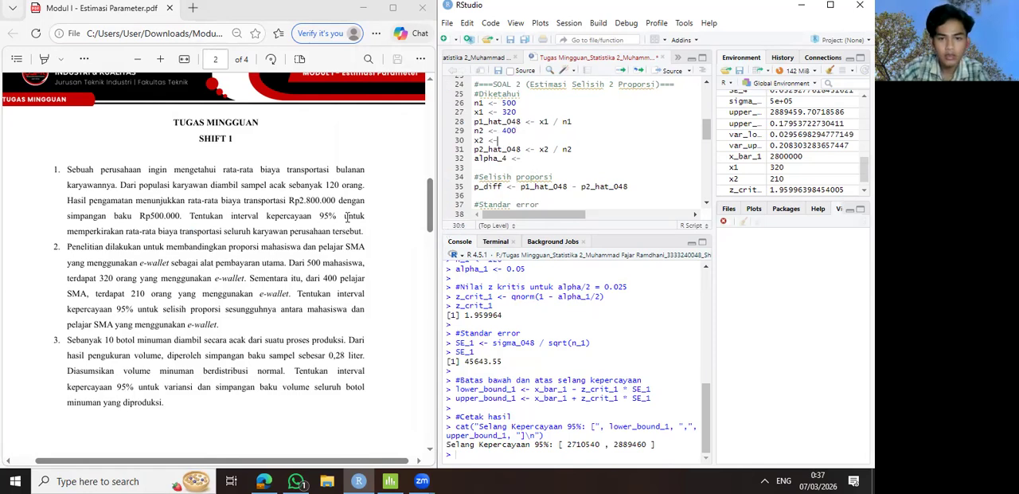
type("210")
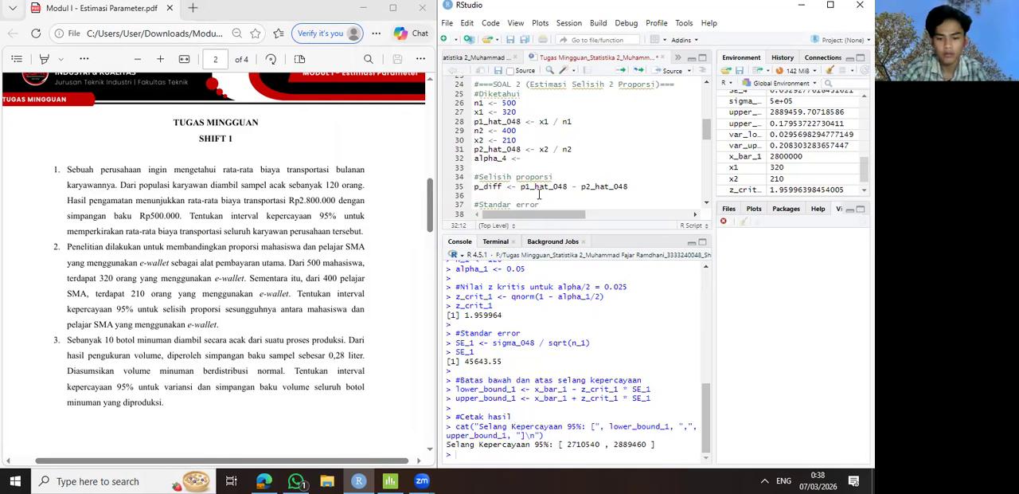
type("0")
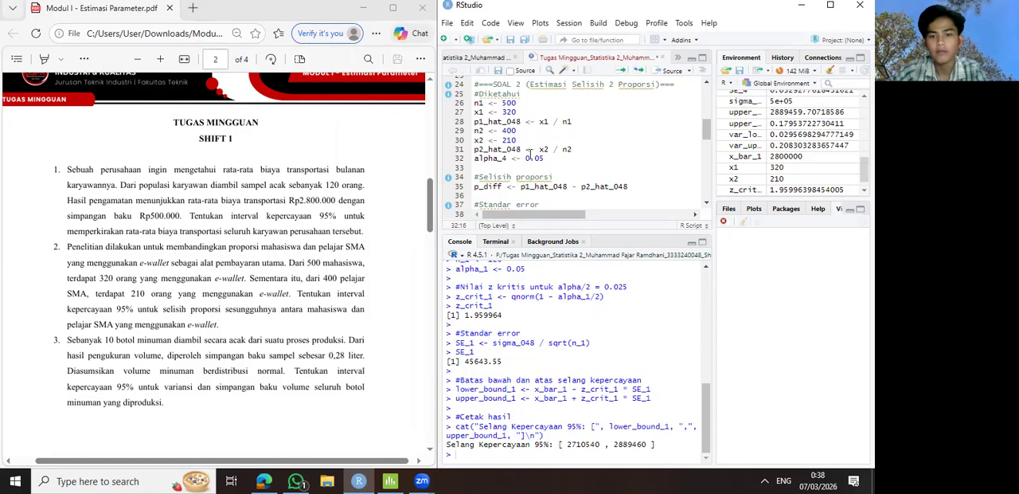
- Review the SOAL 2 code, from the proportion difference through the full standard error formula, critical Z and bounds to the output line
scroll(526, 144, "down", 1)
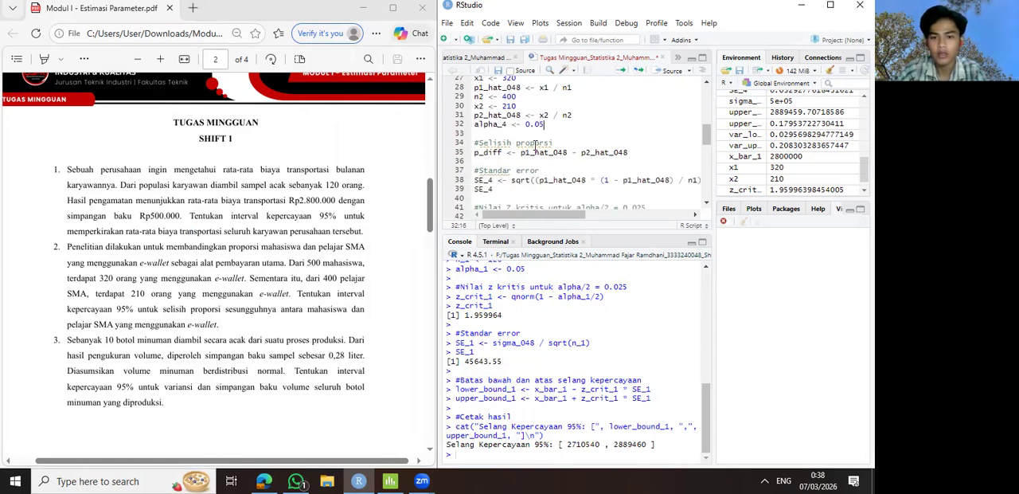
left_click_drag(553, 142, 483, 145)
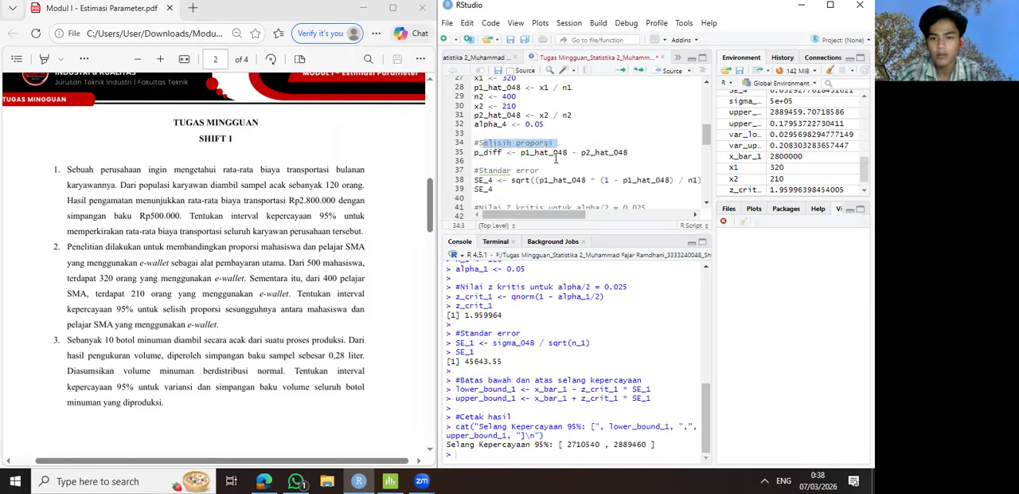
scroll(590, 157, "down", 2)
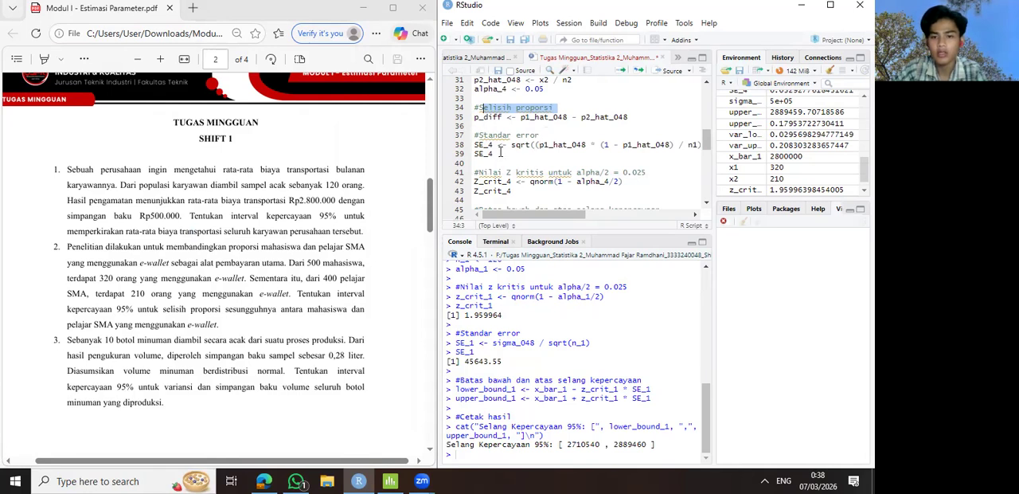
scroll(506, 150, "down", 1)
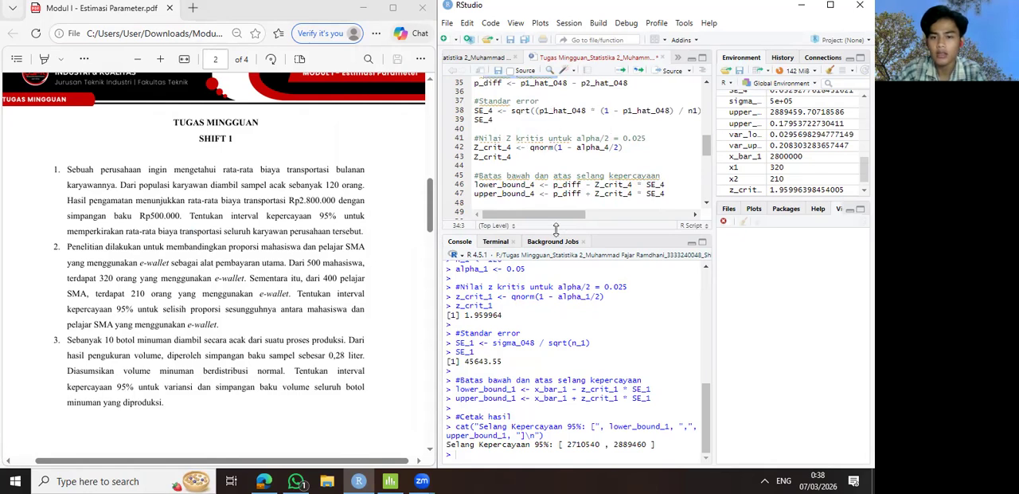
left_click_drag(545, 215, 574, 221)
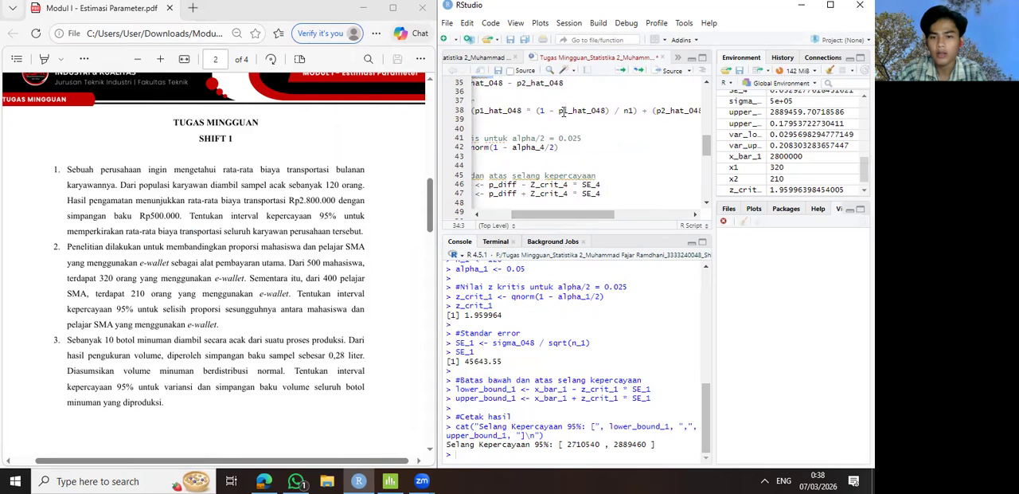
left_click_drag(590, 214, 628, 219)
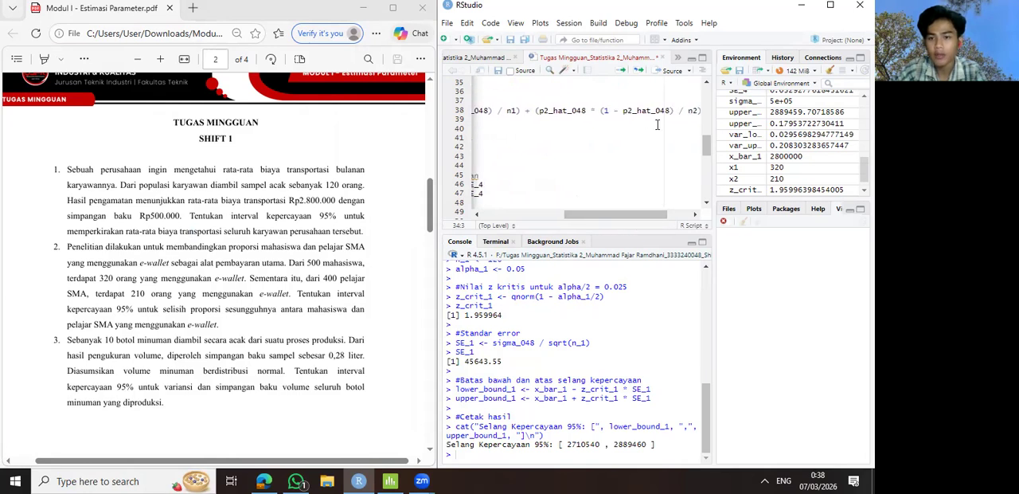
left_click_drag(634, 214, 545, 214)
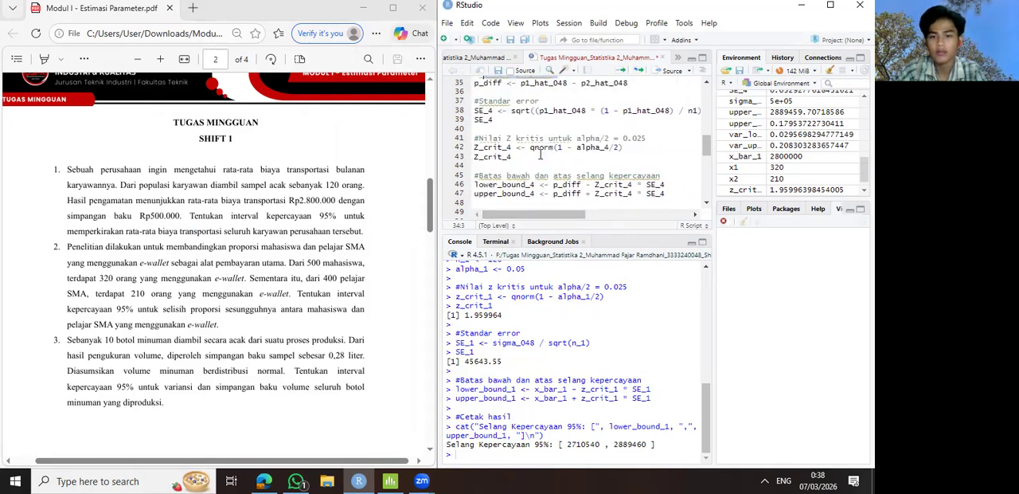
scroll(533, 137, "down", 2)
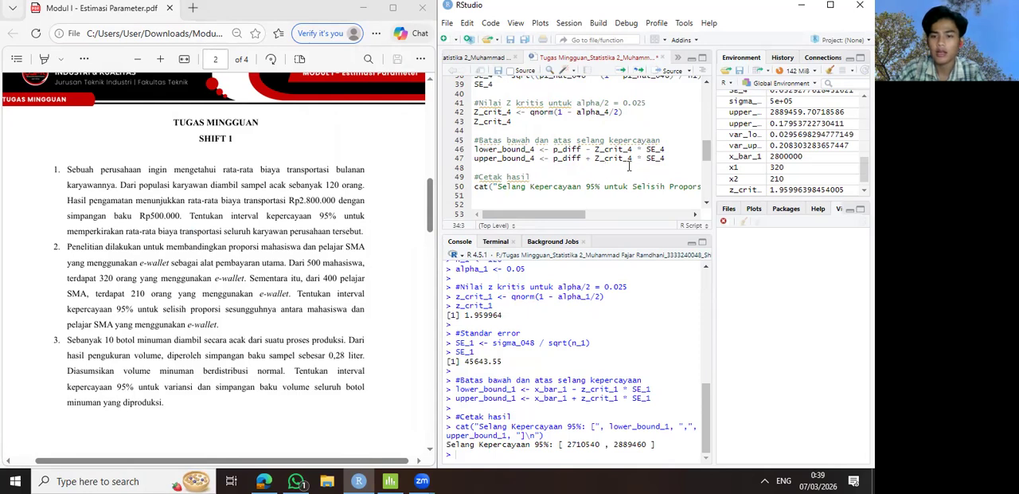
scroll(629, 167, "down", 1)
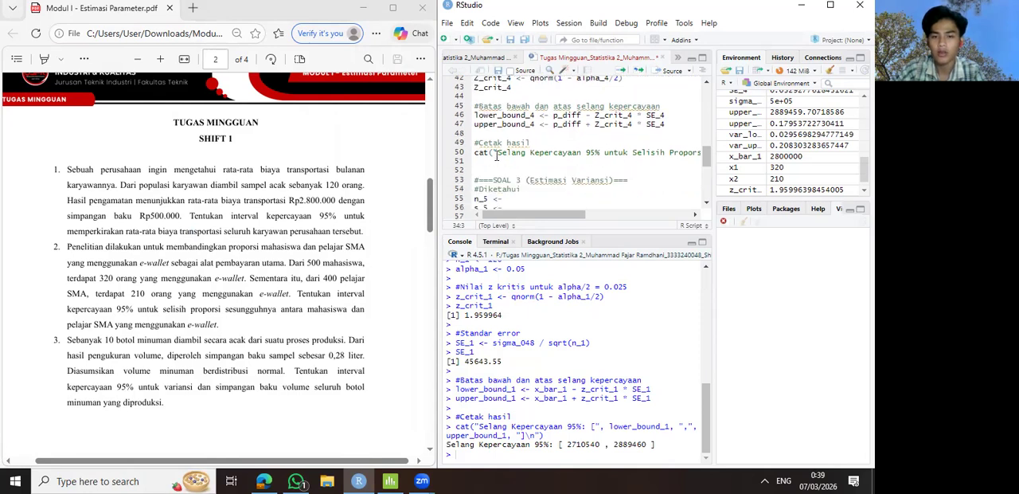
left_click_drag(519, 215, 480, 215)
scroll(518, 162, "up", 1)
scroll(518, 162, "up", 3)
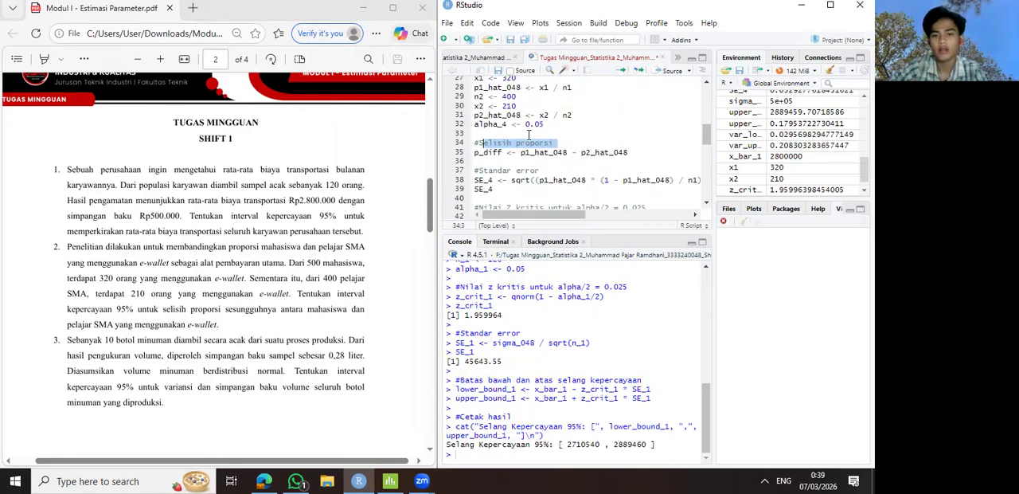
- Run the whole SOAL 2 block, from its input values down to the line printing the confidence interval for the proportion difference
scroll(527, 136, "up", 2)
left_click(477, 121)
left_click_drag(477, 121, 695, 169)
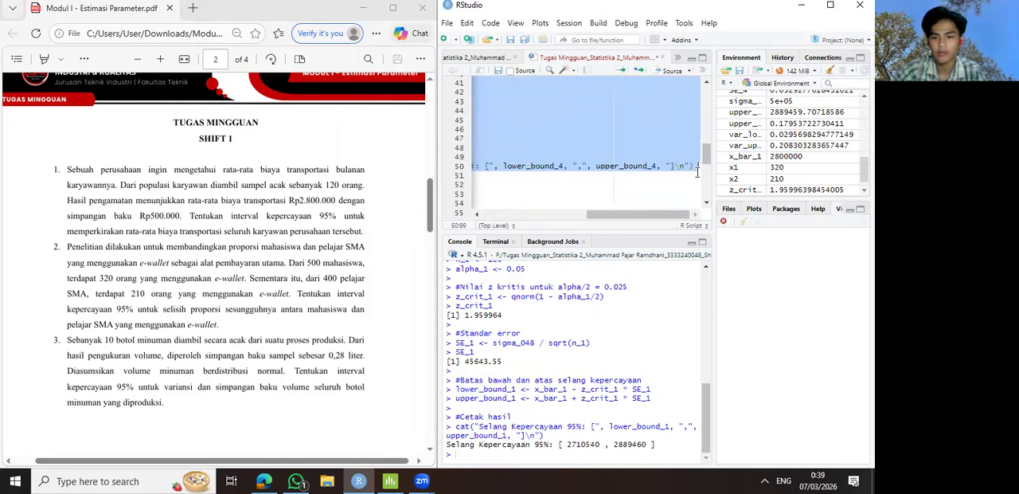
left_click_drag(627, 214, 484, 213)
scroll(513, 160, "up", 2)
scroll(514, 159, "down", 1)
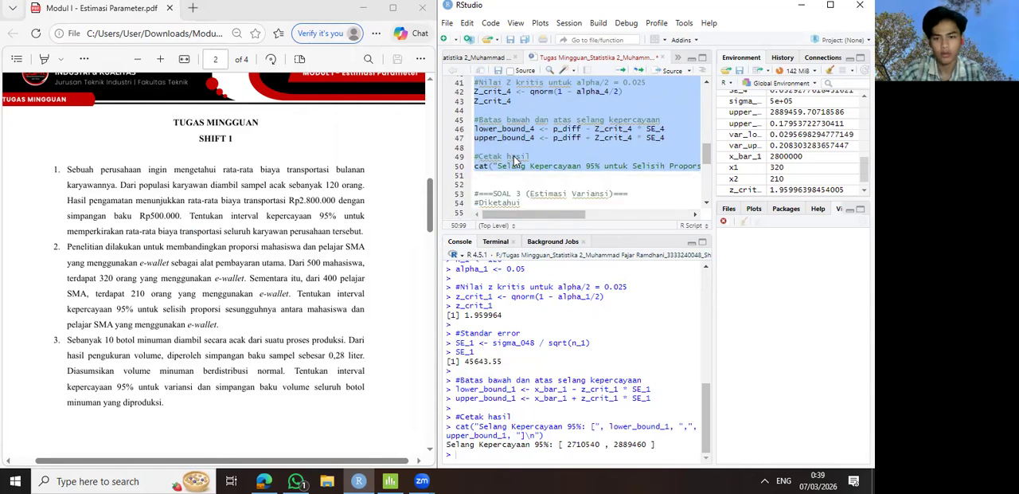
key("ctrl+Return")
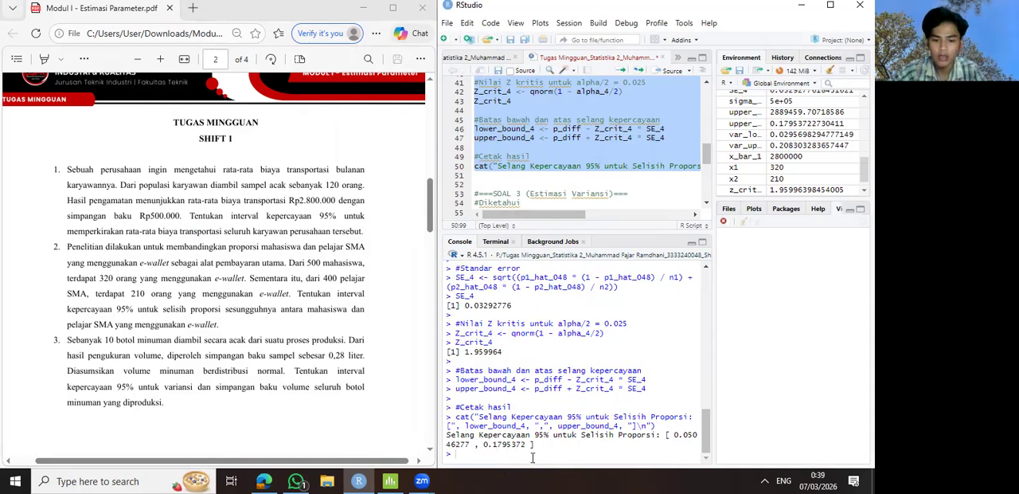
- Switch to Minitab beside the assignment PDF and start a 2 Proportions analysis using summarized data
left_click(344, 202)
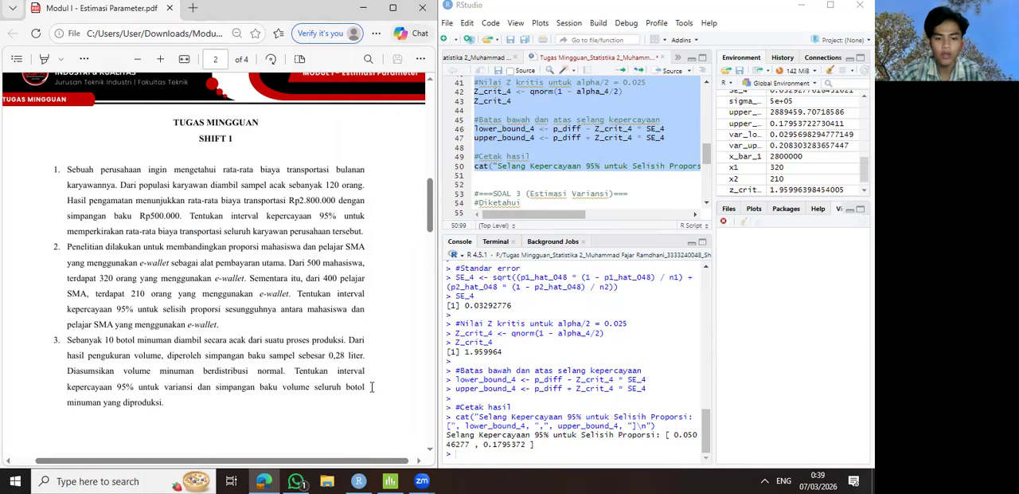
left_click(390, 475)
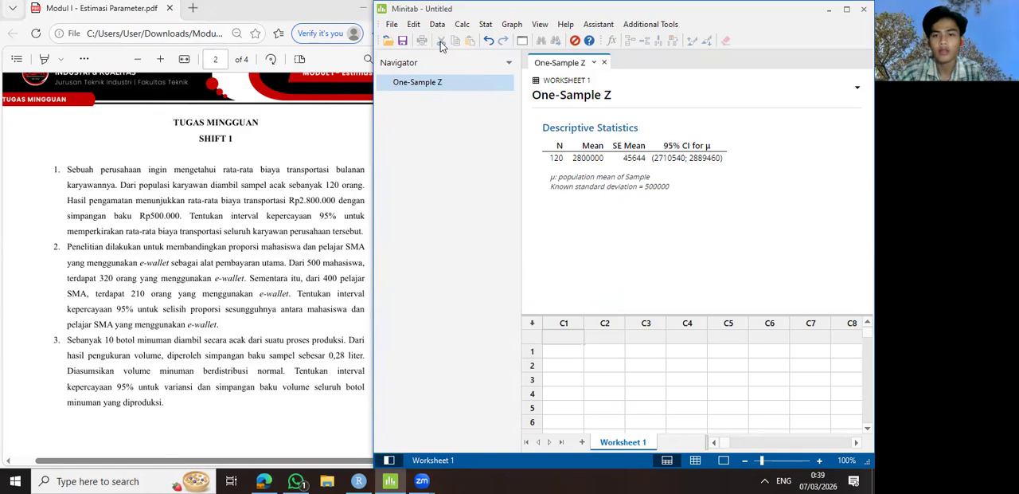
left_click(485, 24)
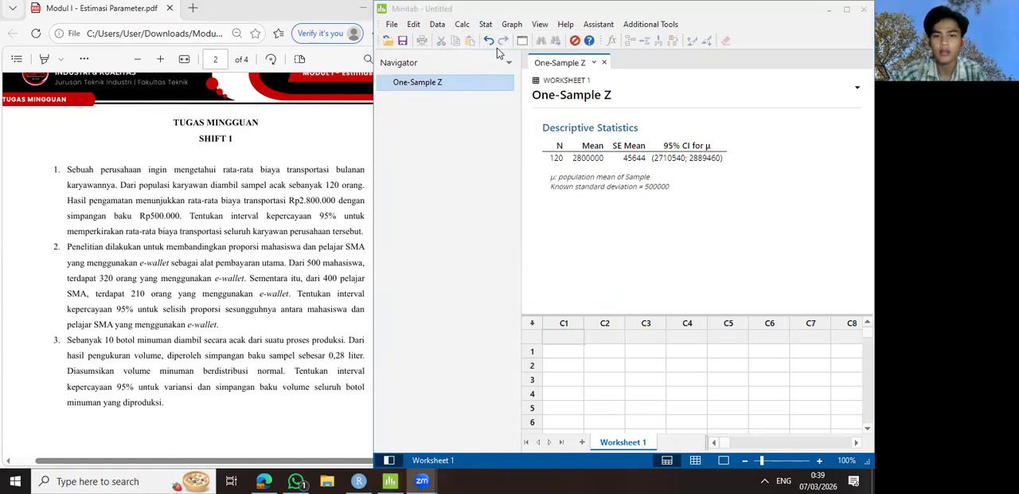
left_click(485, 24)
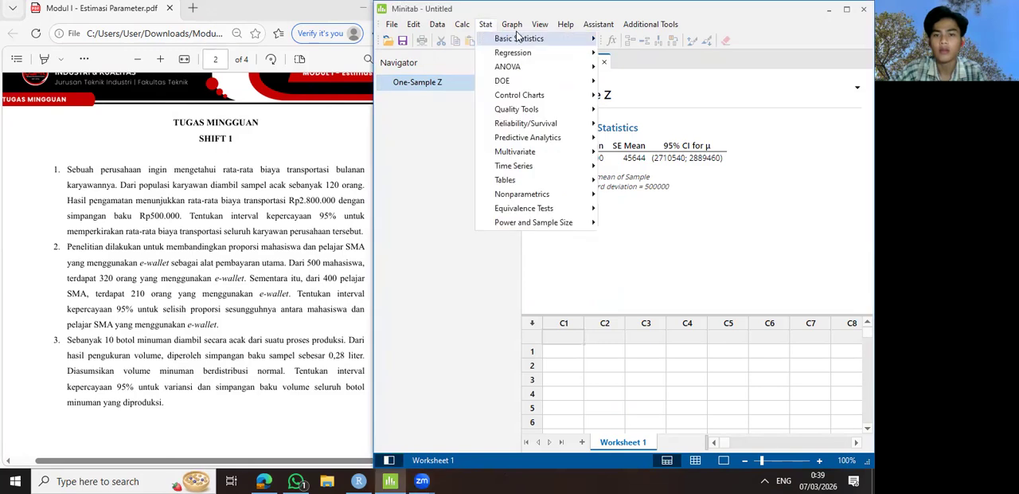
mouse_move(521, 40)
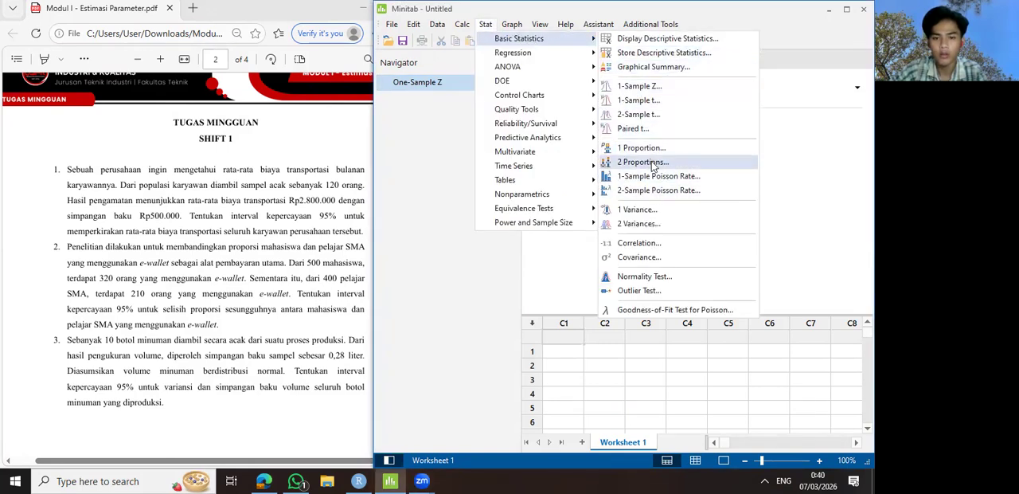
left_click(641, 162)
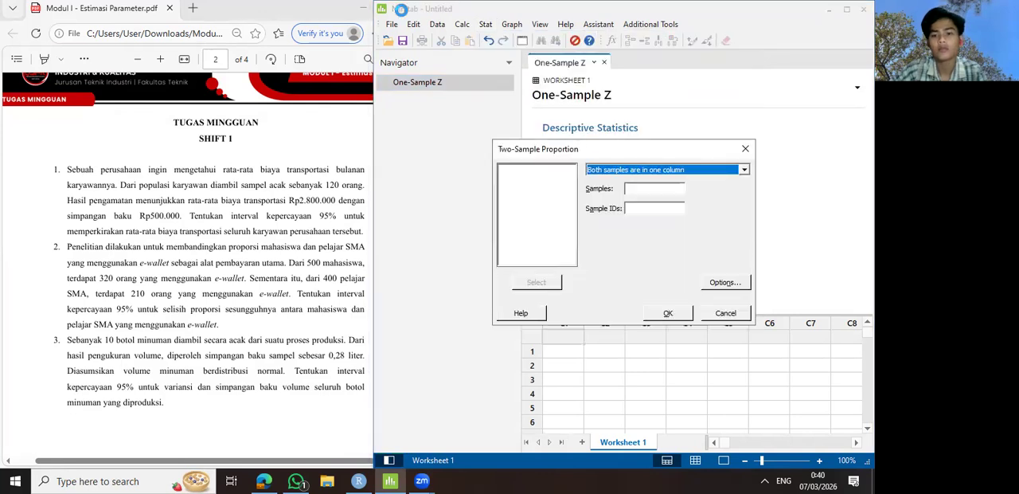
left_click(725, 171)
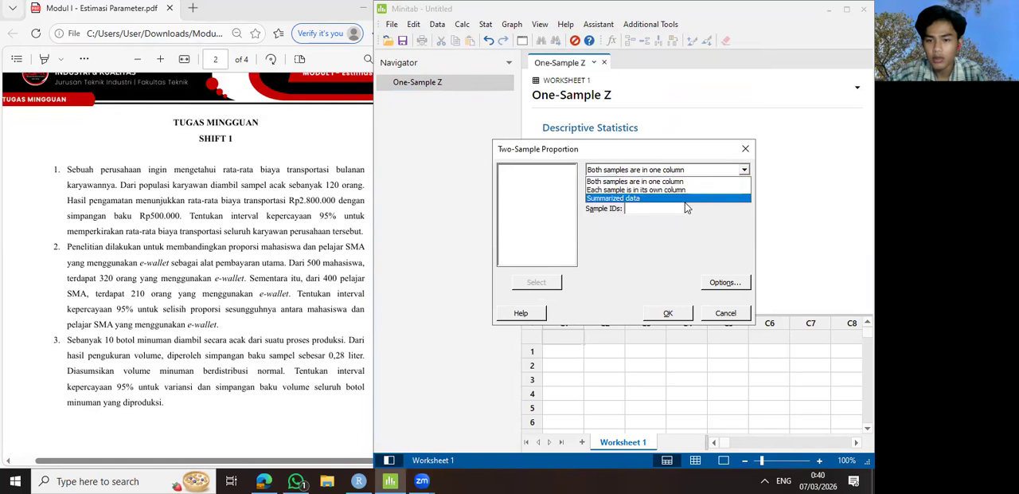
left_click(630, 198)
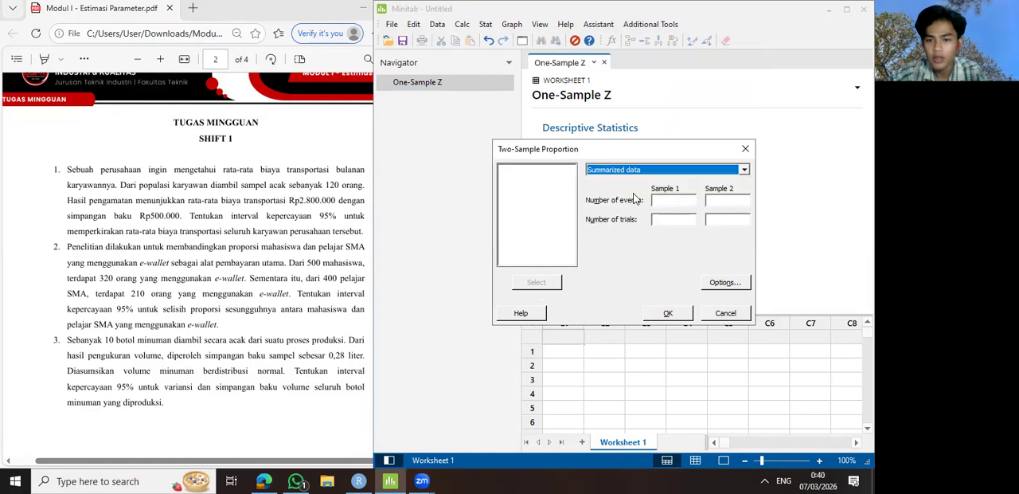
- Enter 320 events in 500 trials for Sample 1 and 210 events in 400 trials for Sample 2
left_click(673, 201)
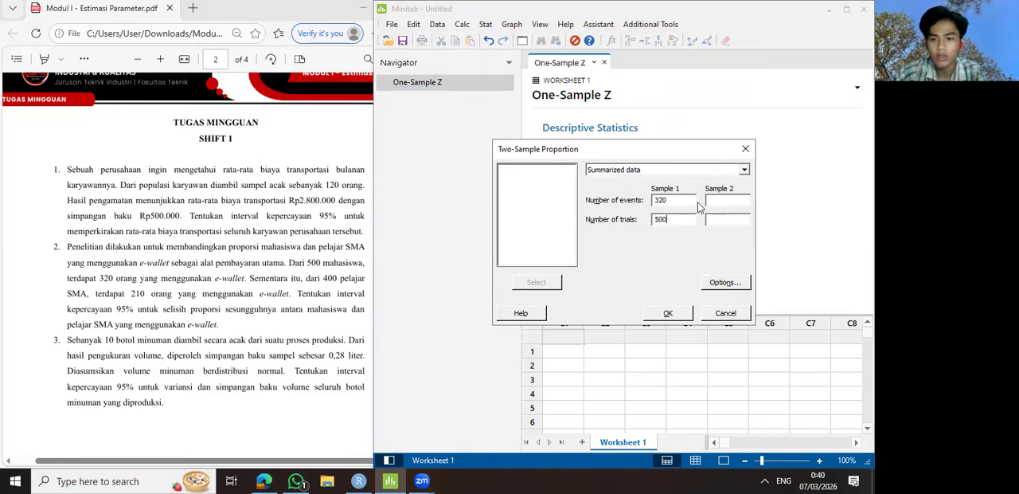
left_click(719, 199)
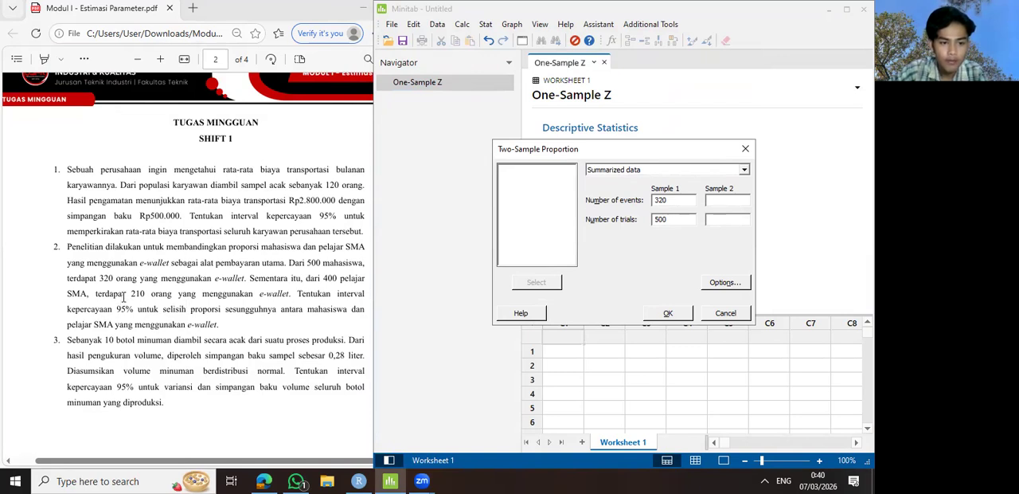
type("210")
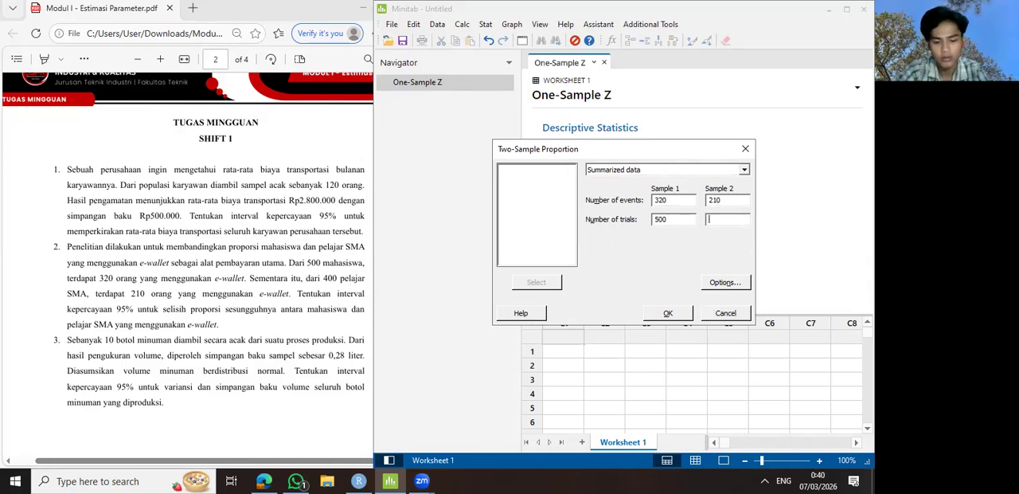
- Keep the confidence level at 95.0, run the two-proportion analysis and show its estimation for difference
left_click(744, 283)
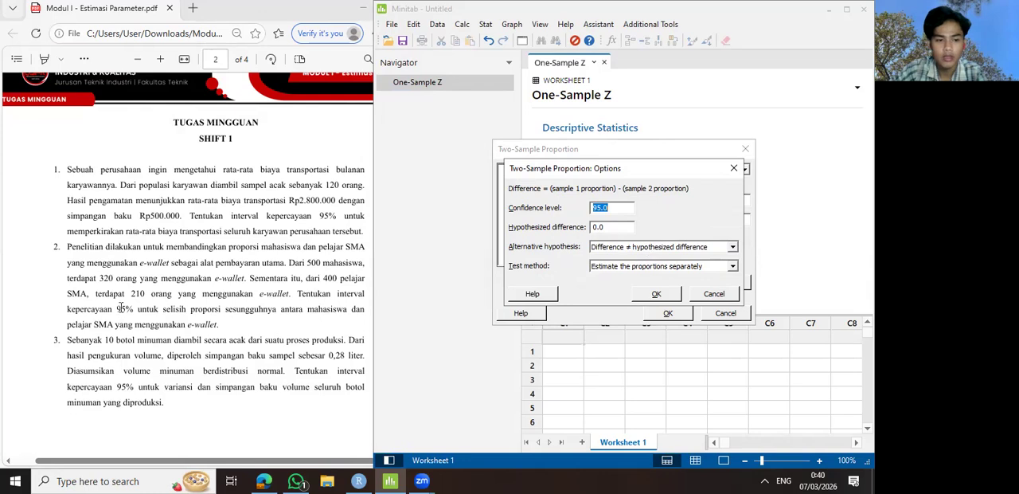
left_click(657, 294)
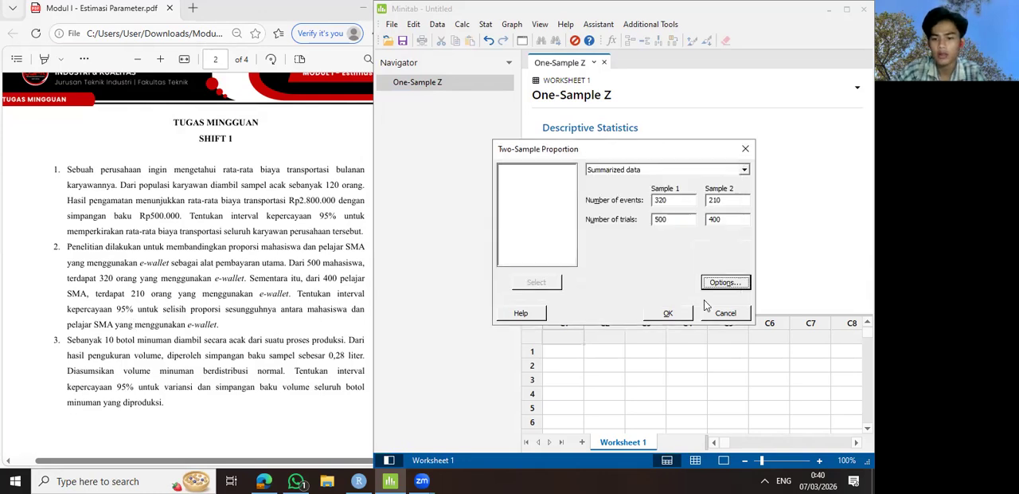
left_click(672, 312)
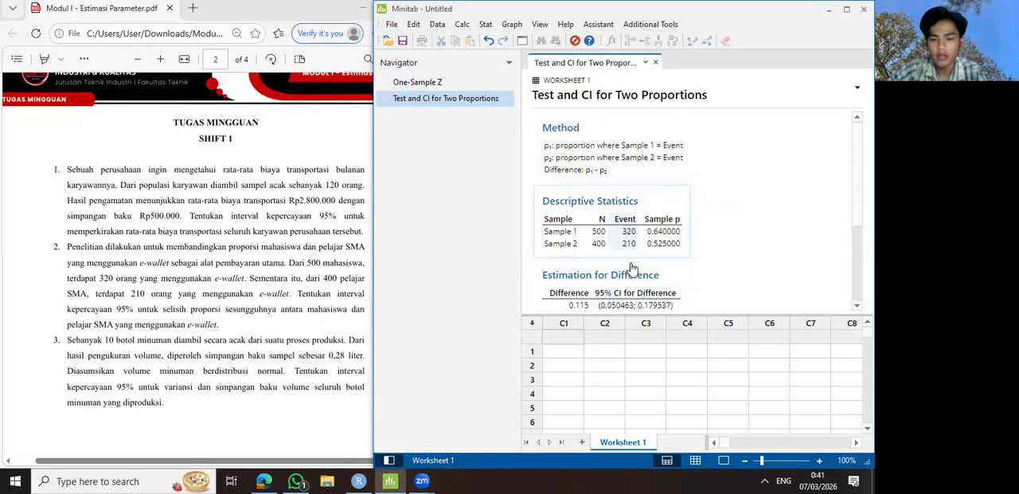
scroll(645, 270, "down", 2)
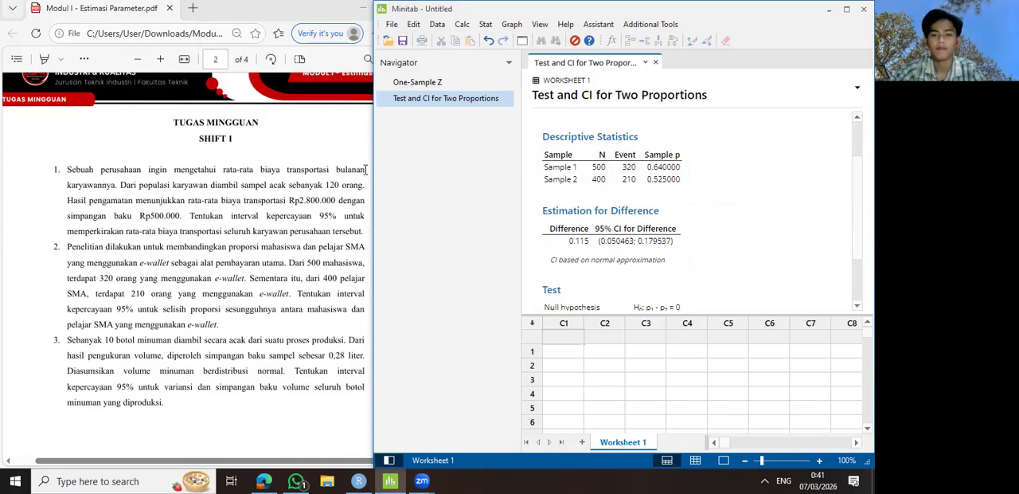
- Bring the assignment PDF forward at question 3 and switch back to RStudio beside it
left_click(273, 253)
scroll(326, 223, "down", 2)
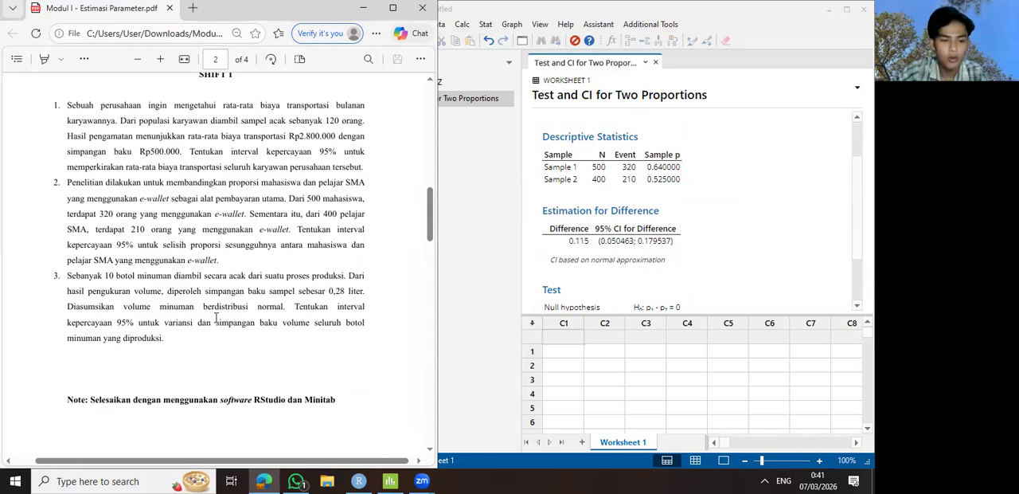
scroll(299, 223, "up", 1)
scroll(299, 222, "down", 1)
left_click(359, 480)
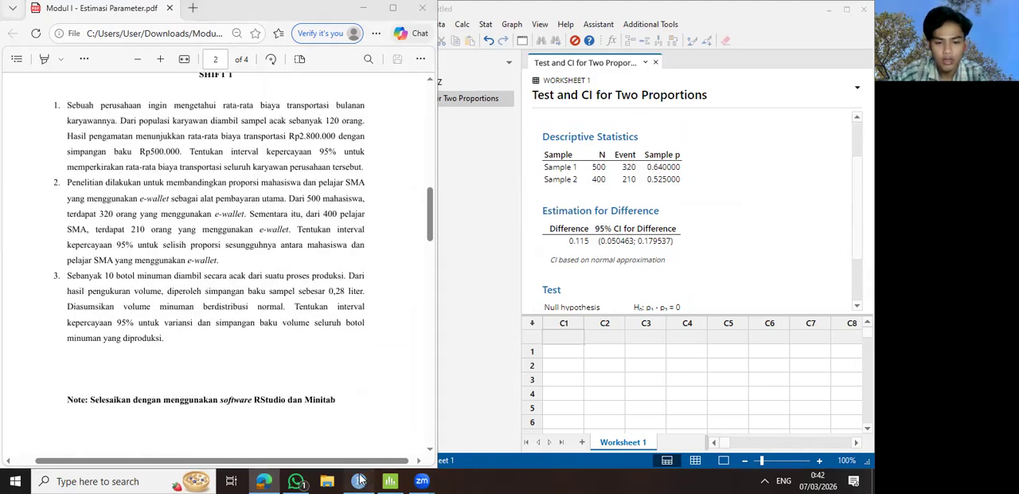
- In the SOAL 3 (Estimasi Variansi) block, set n_5 to 10, s_5 to 0.28 and alpha_5 to 0.05
scroll(526, 159, "down", 1)
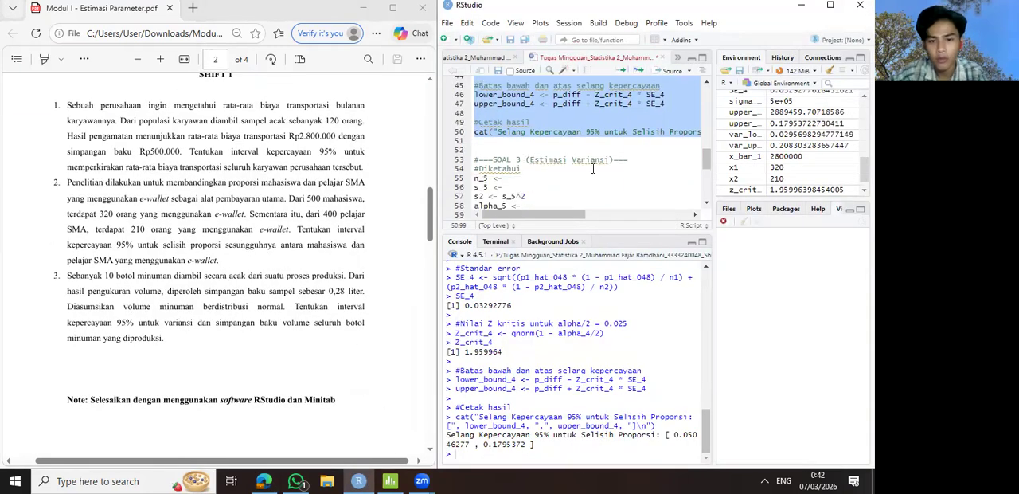
left_click(592, 168)
scroll(533, 167, "down", 1)
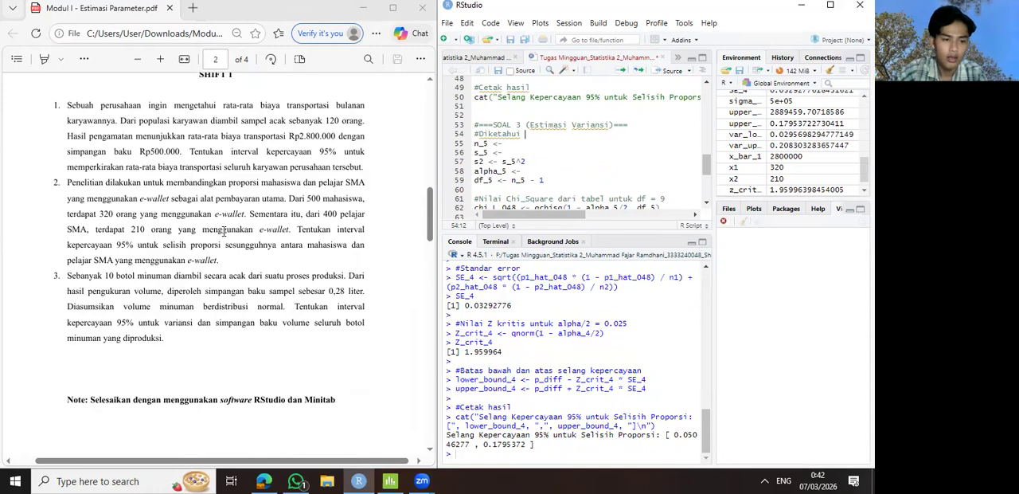
scroll(535, 136, "down", 1)
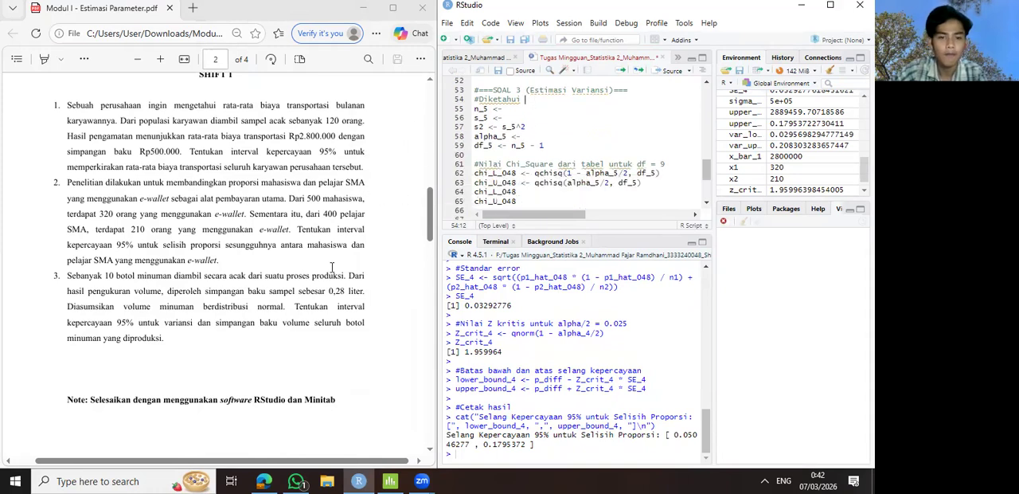
left_click(511, 109)
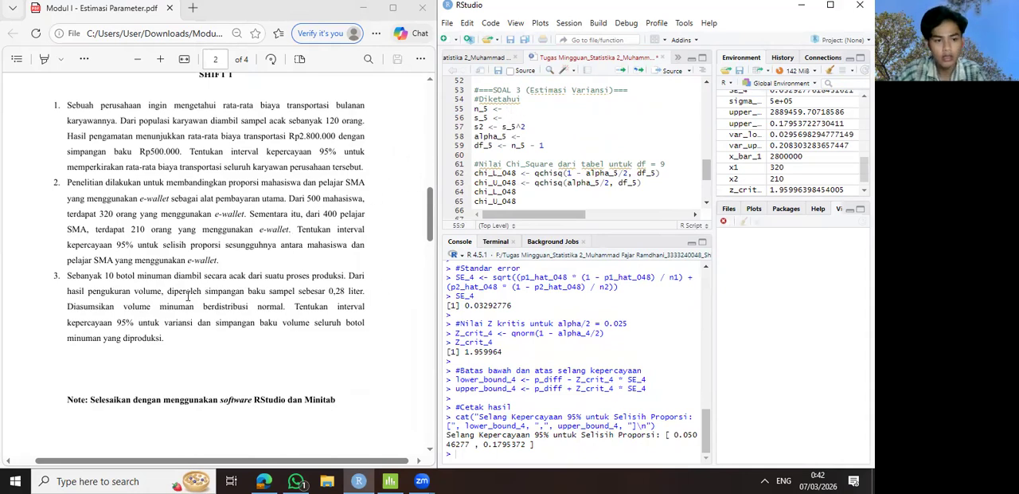
type("10")
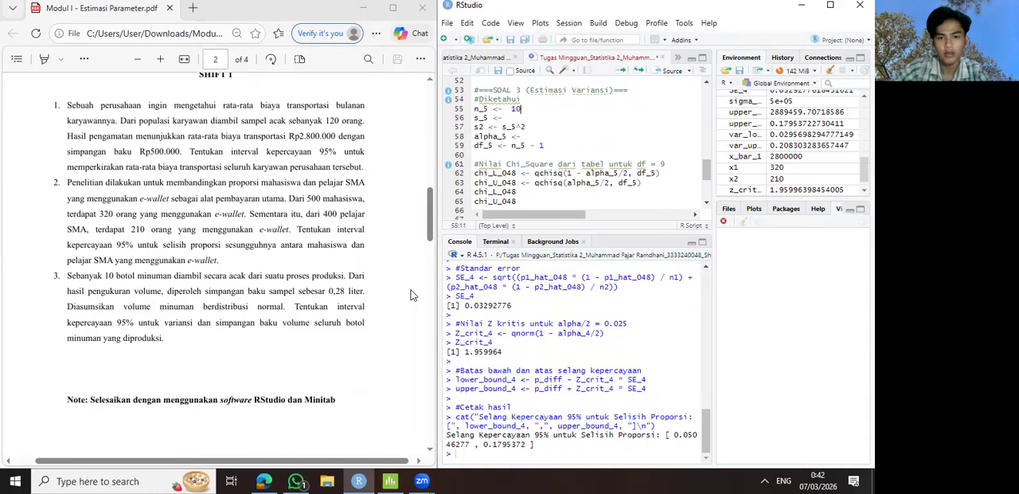
left_click(519, 117)
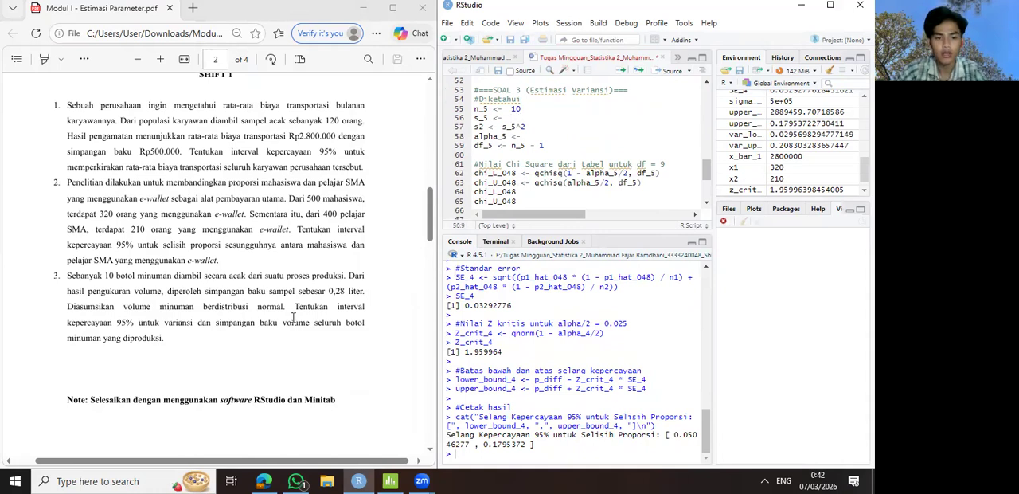
type("0.2")
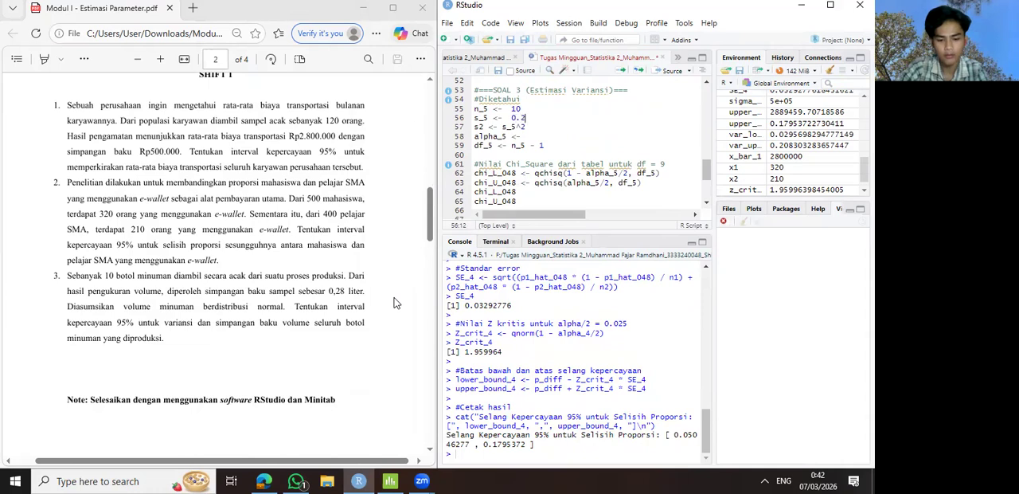
type("8")
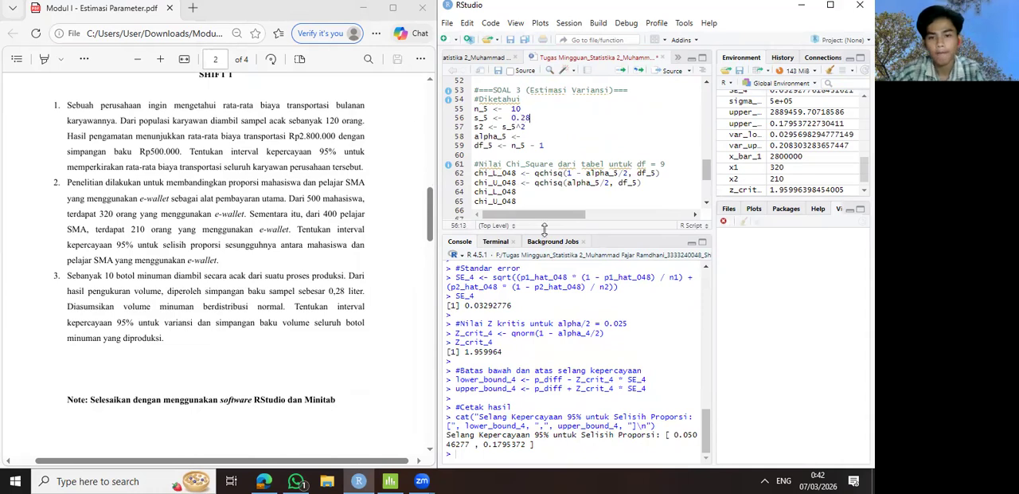
left_click(530, 136)
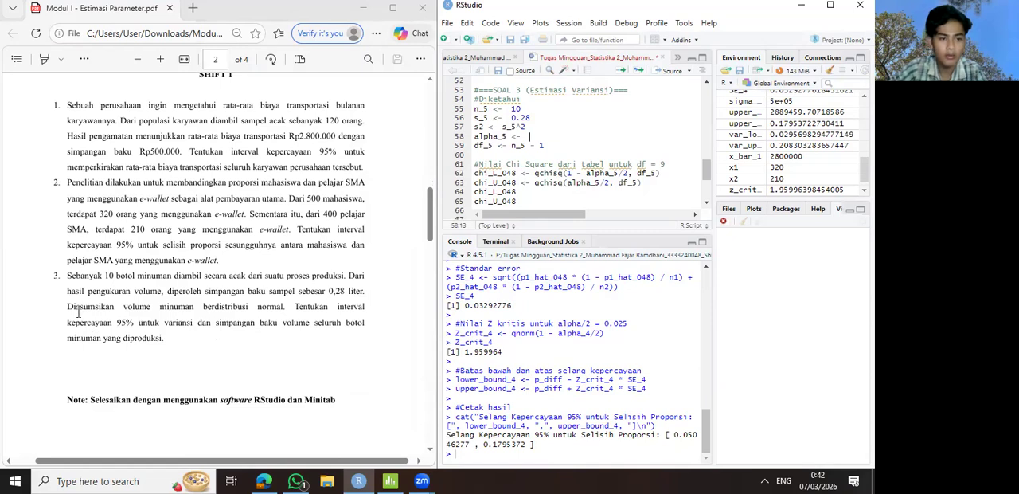
left_click(527, 140)
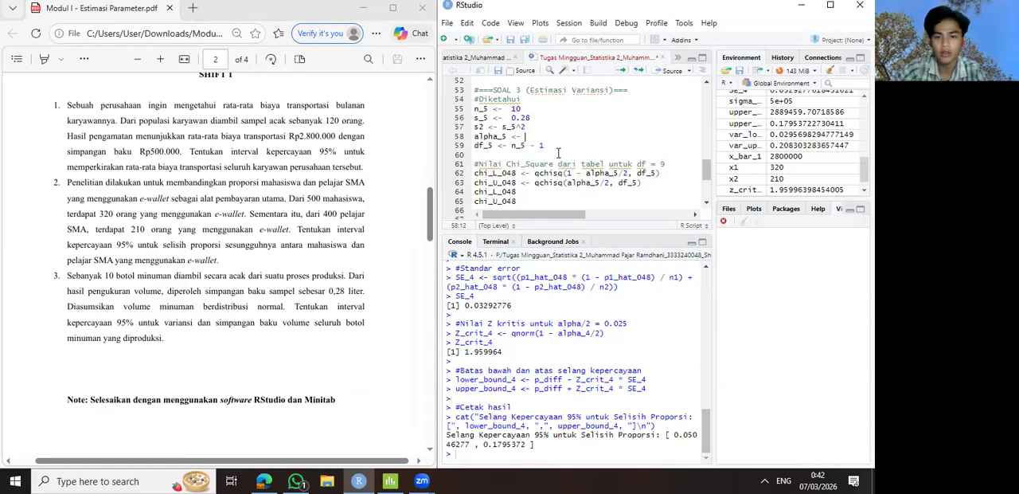
type("0.05")
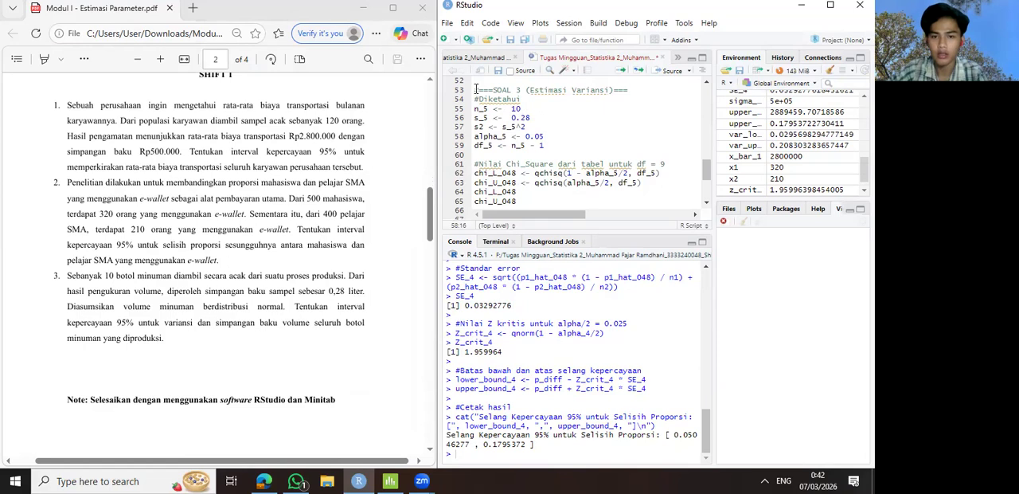
- Review the SOAL 3 code, from the chi-square values through the variance and standard deviation intervals to the output lines
scroll(518, 154, "down", 1)
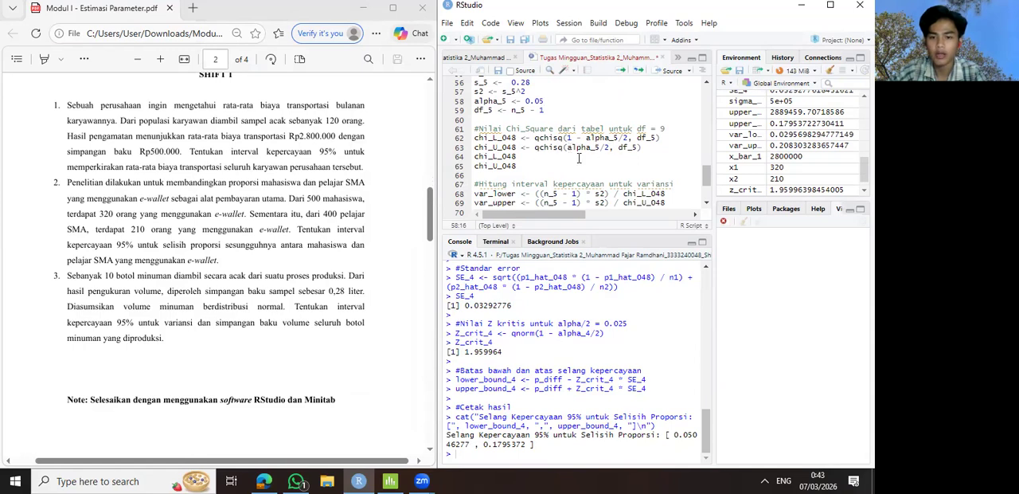
scroll(579, 157, "down", 1)
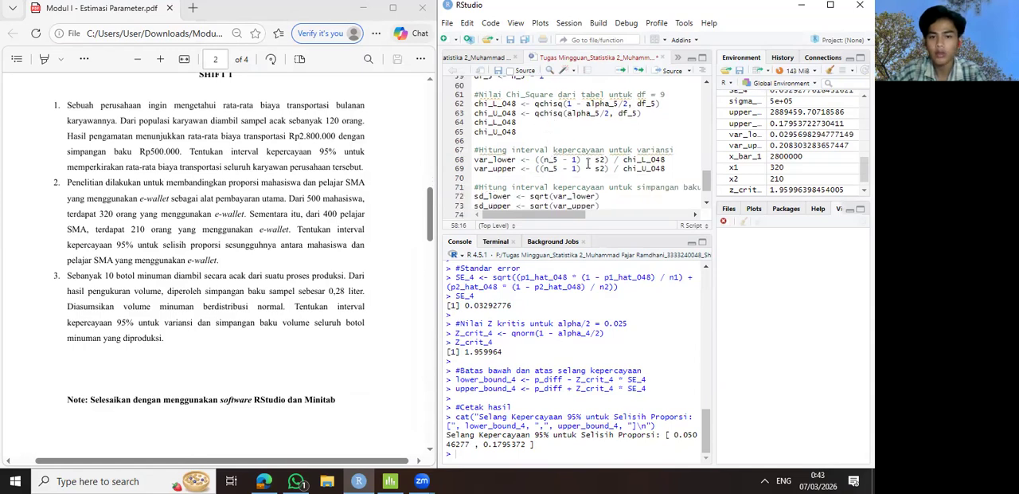
scroll(587, 163, "down", 1)
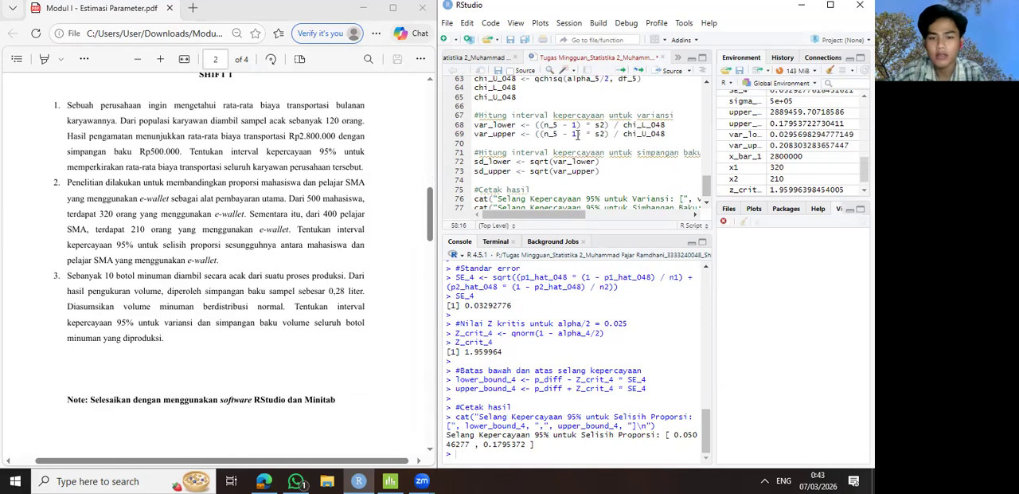
scroll(541, 214, "down", 1)
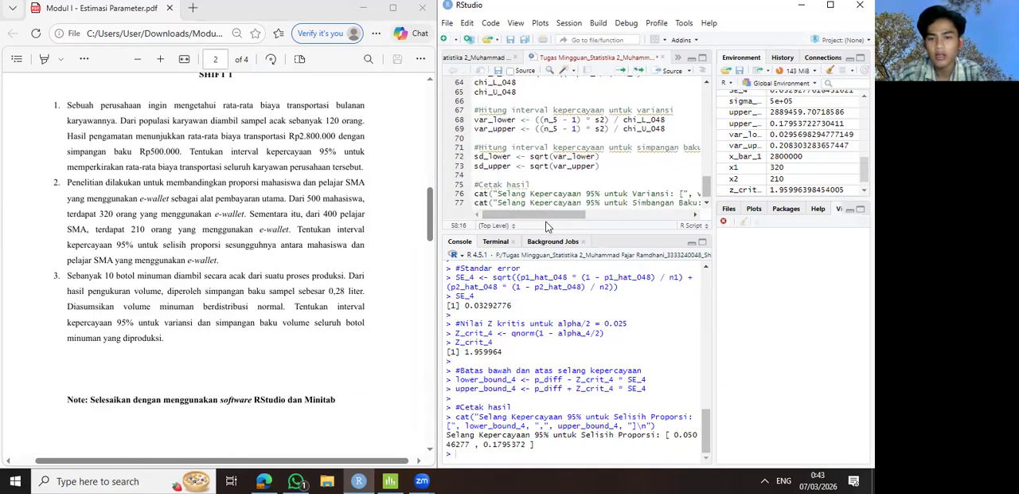
- Run the whole SOAL 3 (Estimasi Variansi) block, from its heading comment through the two output lines for variance and standard deviation
mouse_move(538, 216)
left_mouse_down()
mouse_move(557, 227)
mouse_move(536, 223)
left_mouse_up()
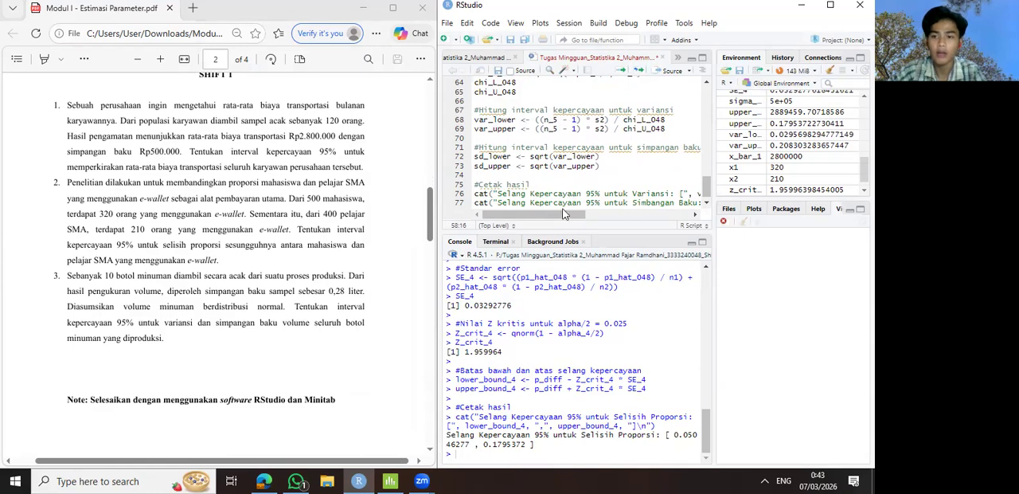
scroll(555, 174, "up", 2)
scroll(555, 173, "up", 2)
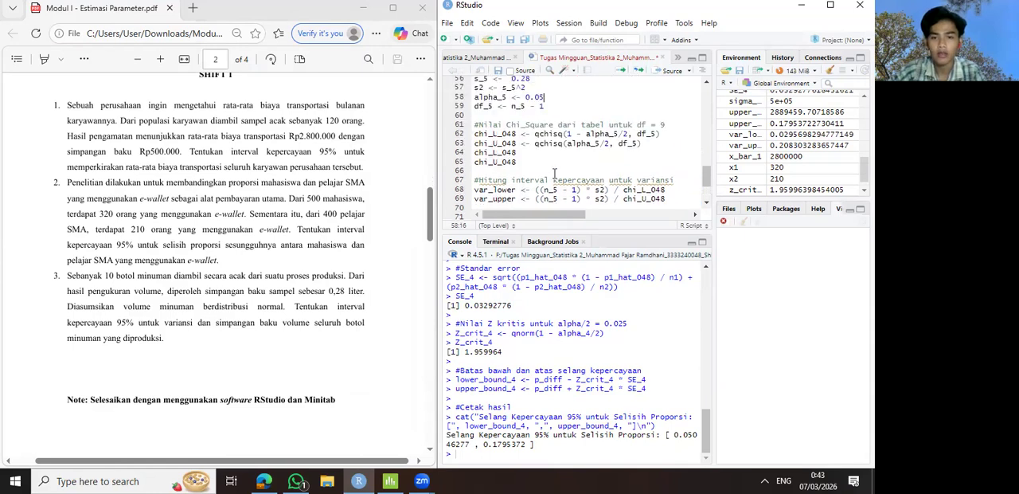
scroll(555, 174, "up", 2)
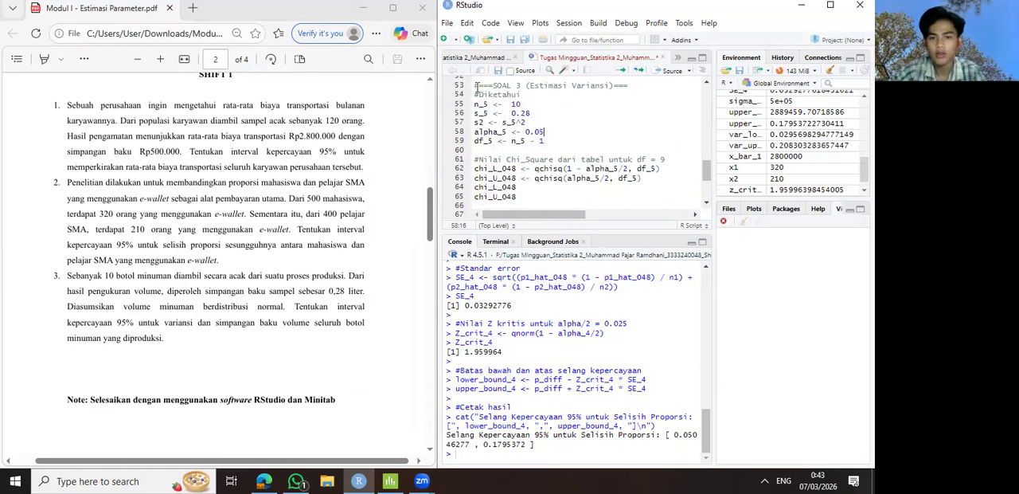
left_click_drag(476, 86, 673, 219)
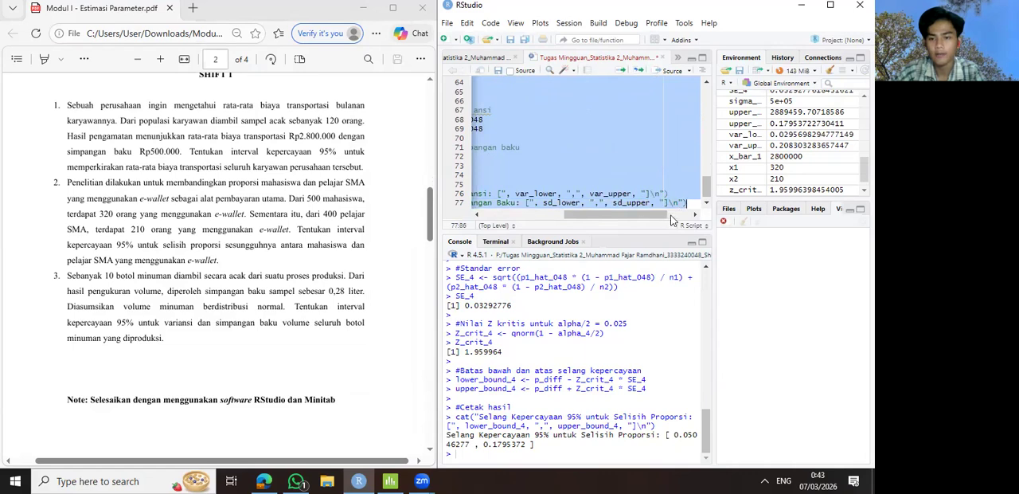
left_click_drag(605, 215, 520, 205)
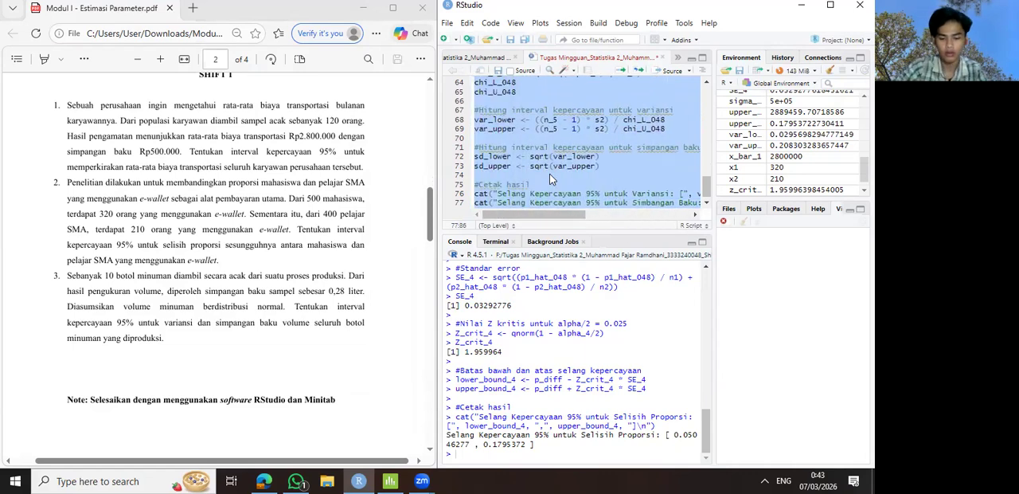
key("ctrl+Return")
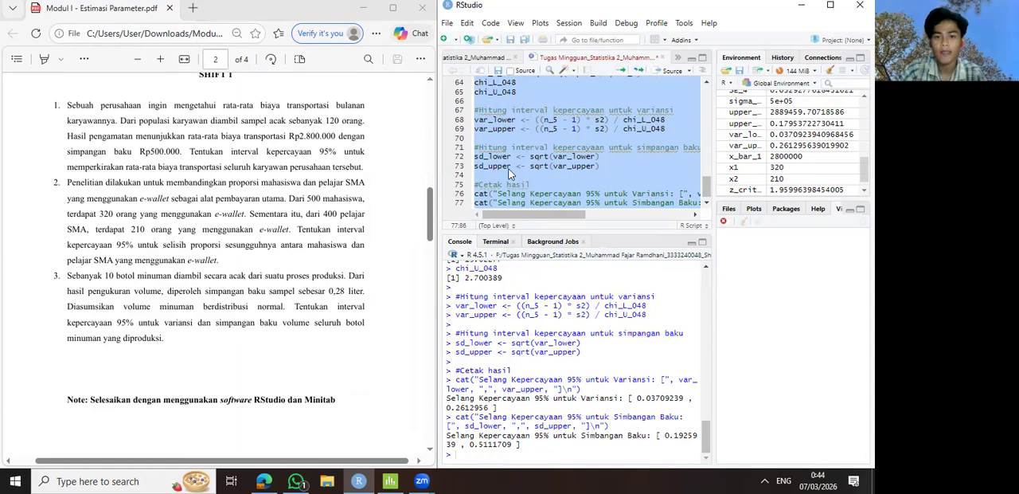
left_click(546, 139)
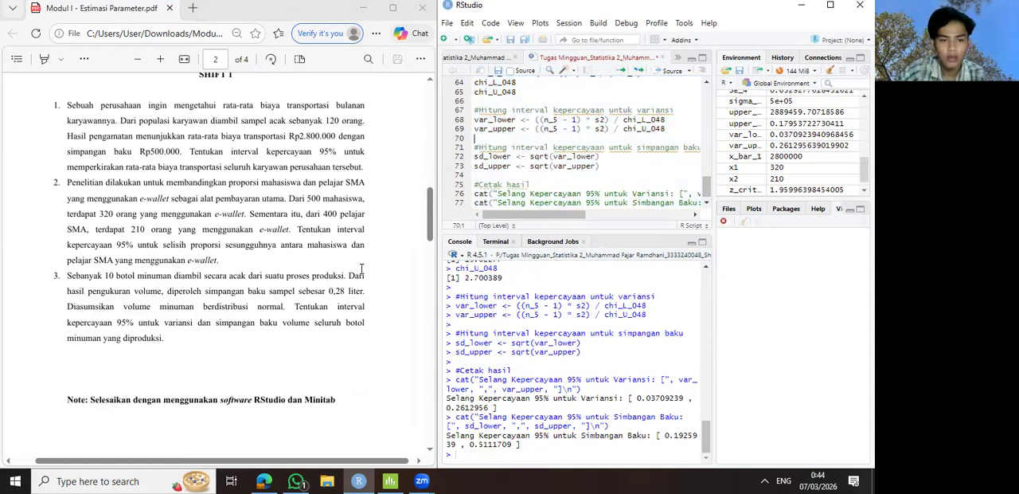
- Switch to Minitab and start a 1 Variance analysis with Sample variance as the data type
left_click(312, 326)
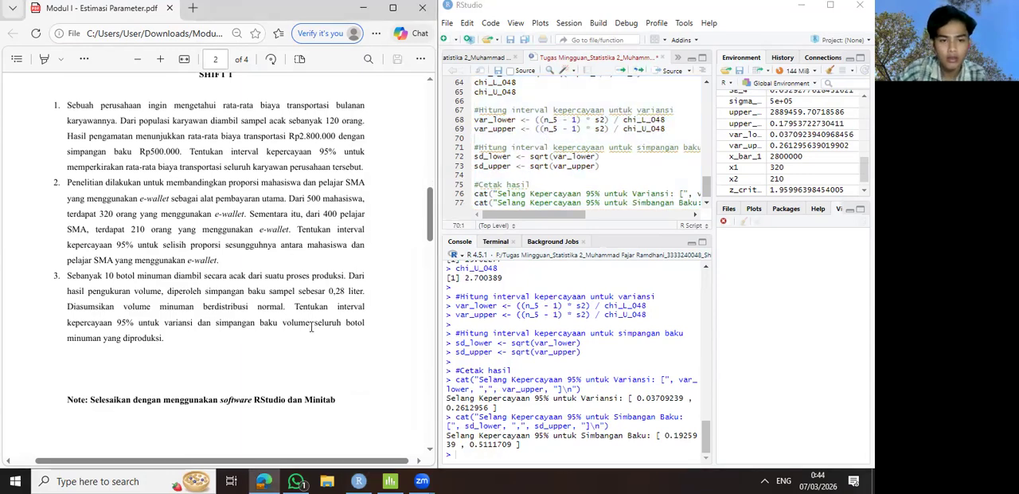
left_click(390, 481)
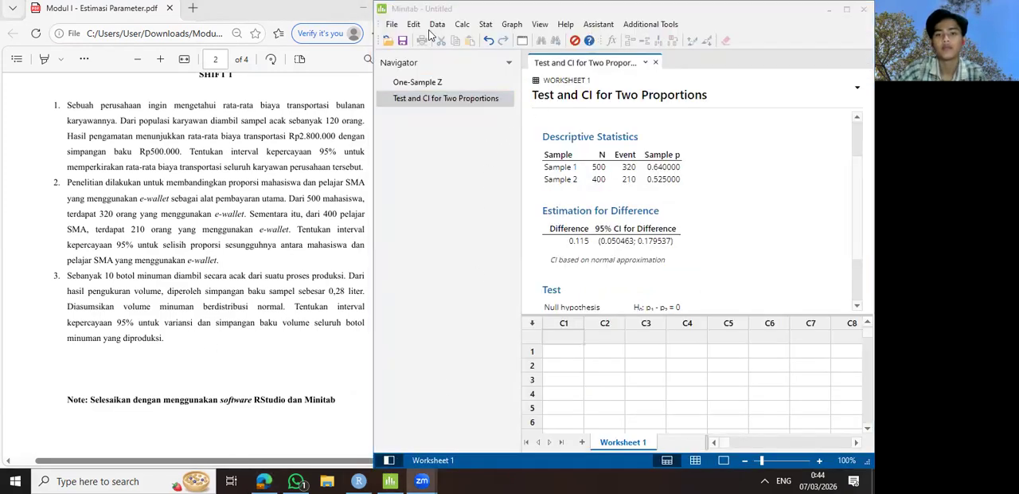
left_click(487, 24)
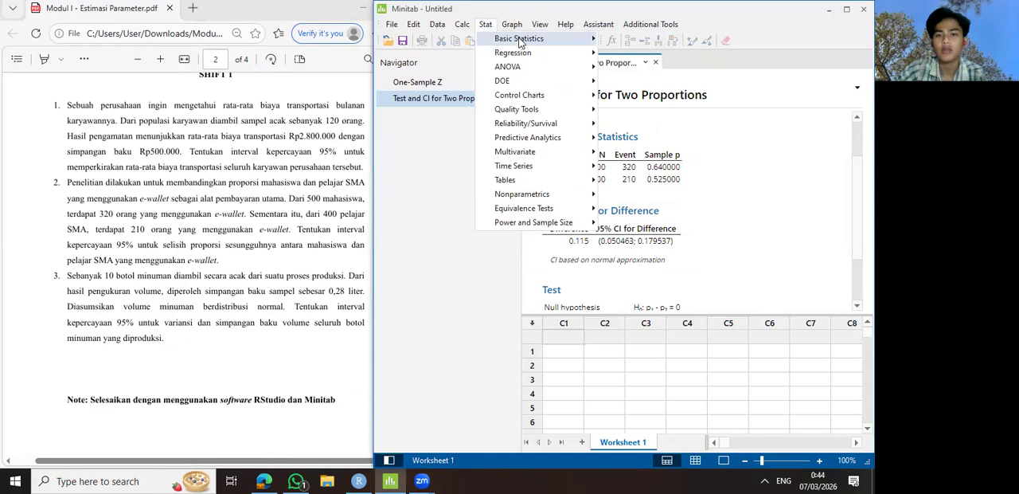
mouse_move(526, 42)
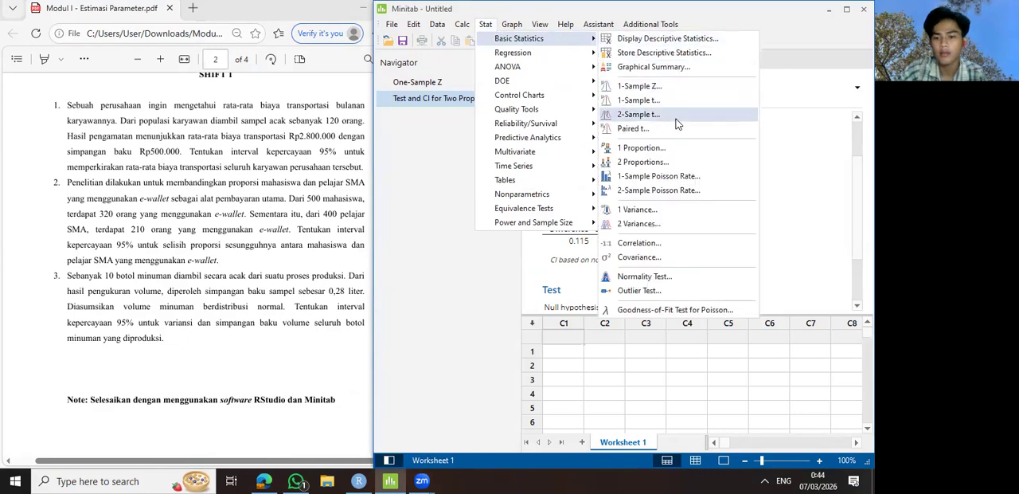
left_click(643, 211)
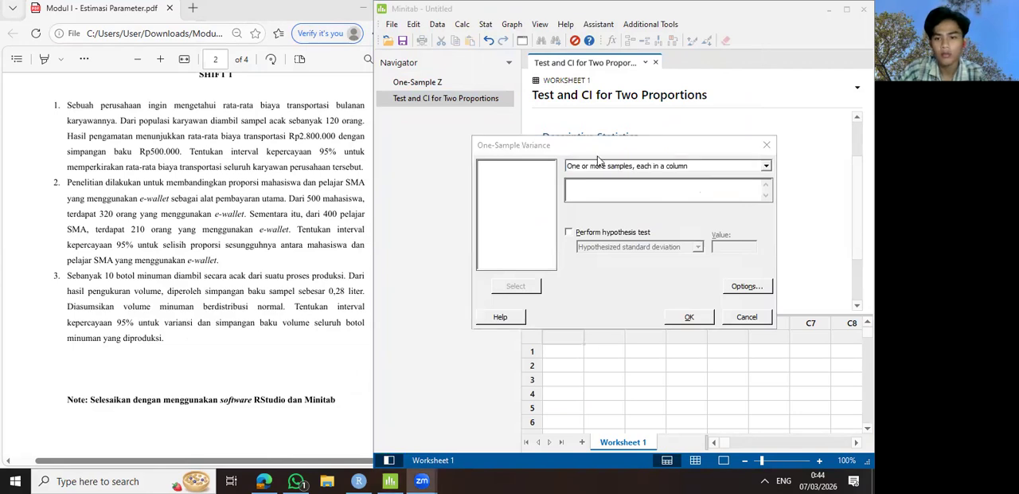
left_click(690, 166)
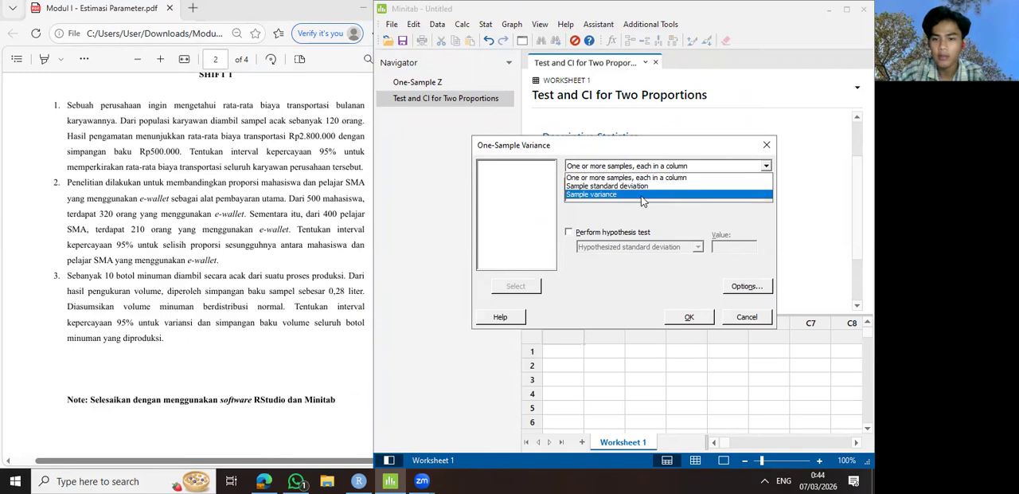
left_click(604, 194)
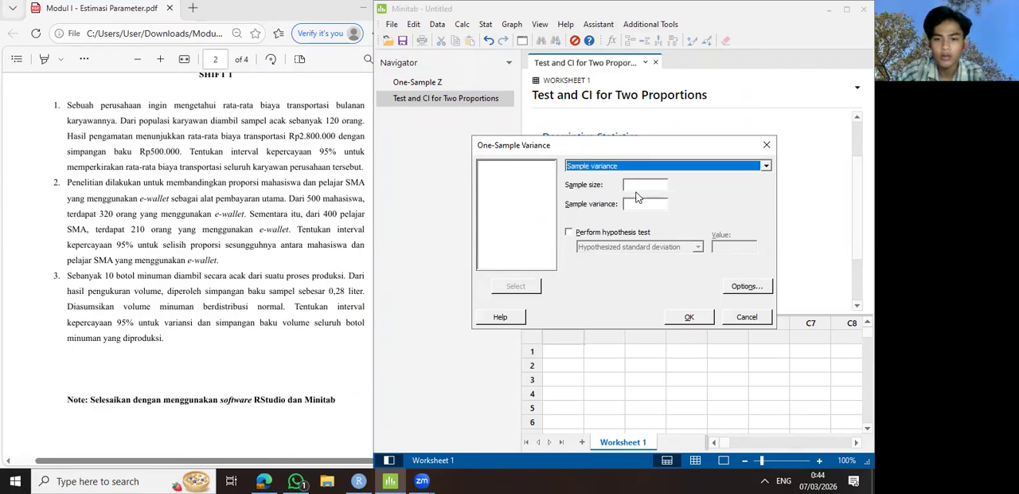
- Enter sample size 10 and sample variance 0.0628, keep the confidence level at 95.0 and run the analysis
left_click(634, 185)
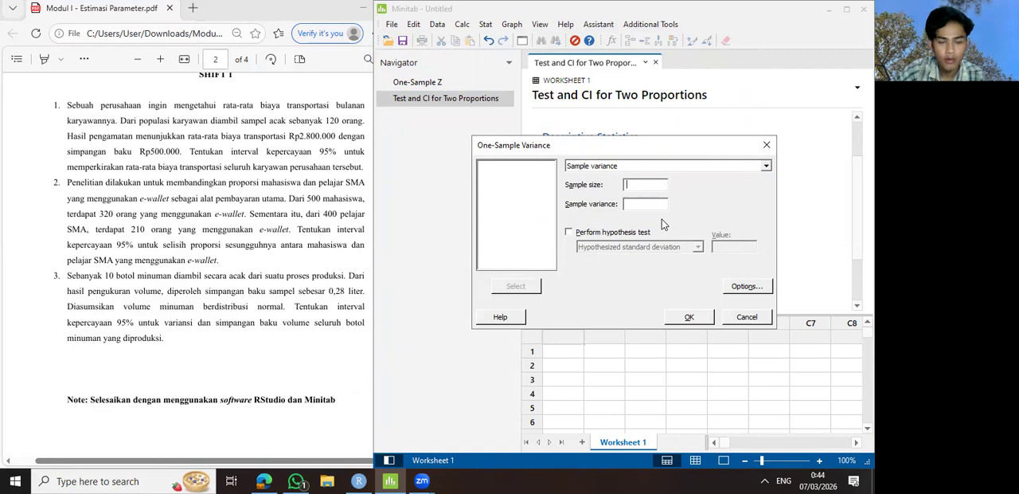
type("10")
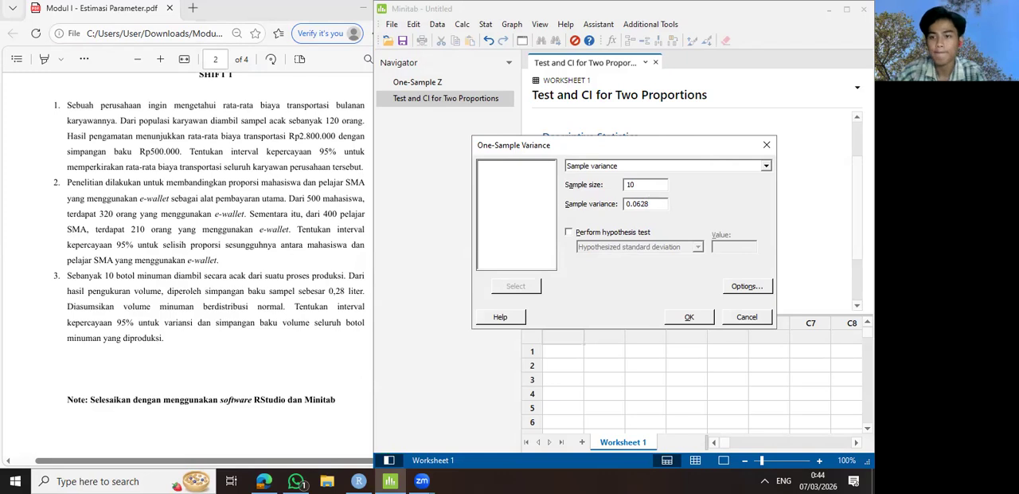
left_click(752, 286)
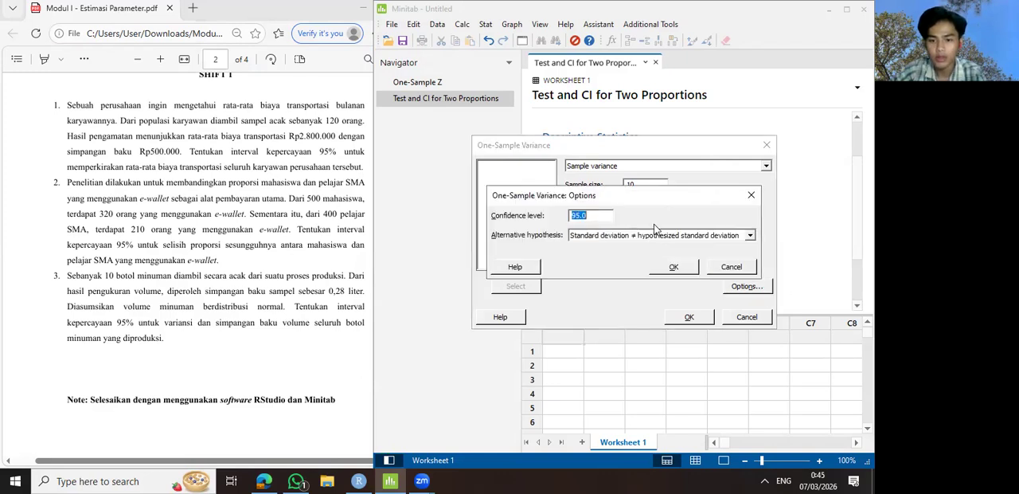
left_click(671, 269)
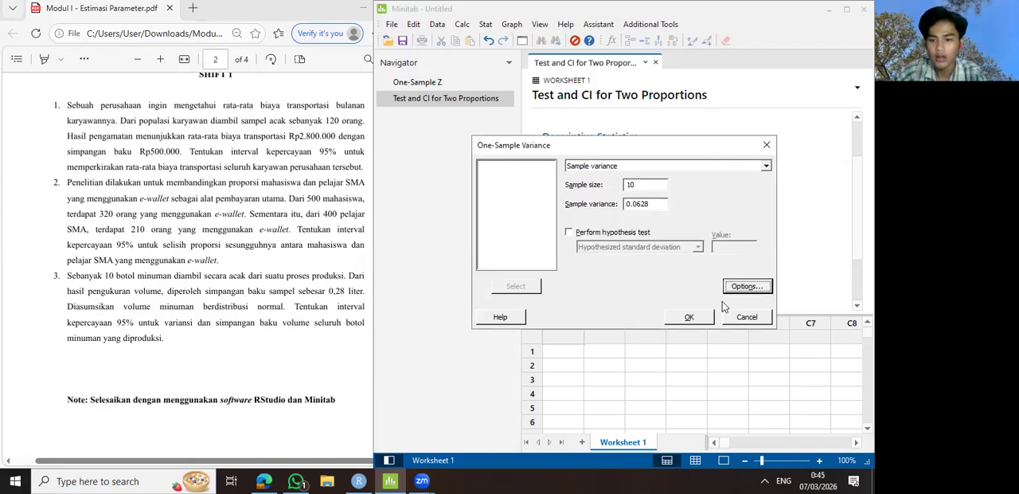
left_click(689, 317)
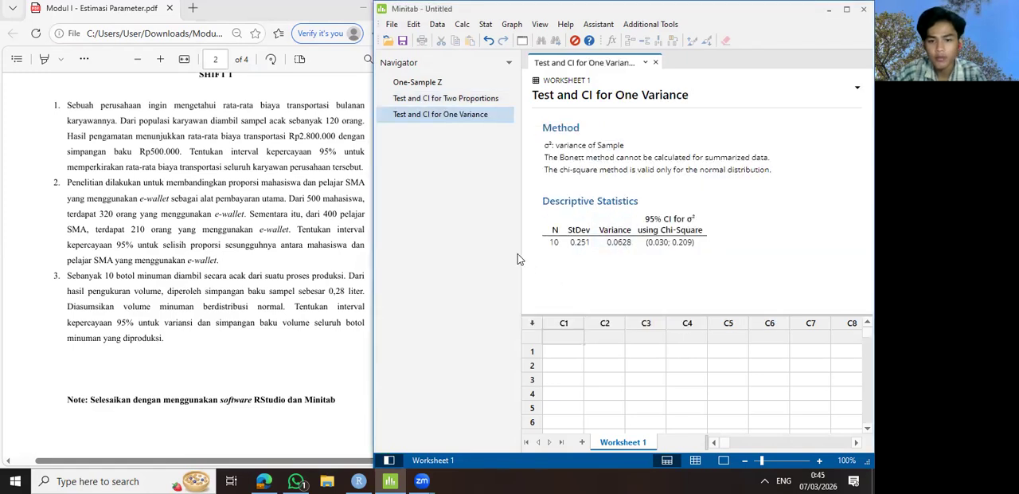
- Start another 1 Variance analysis and change its data type to Sample standard deviation
left_click(456, 66)
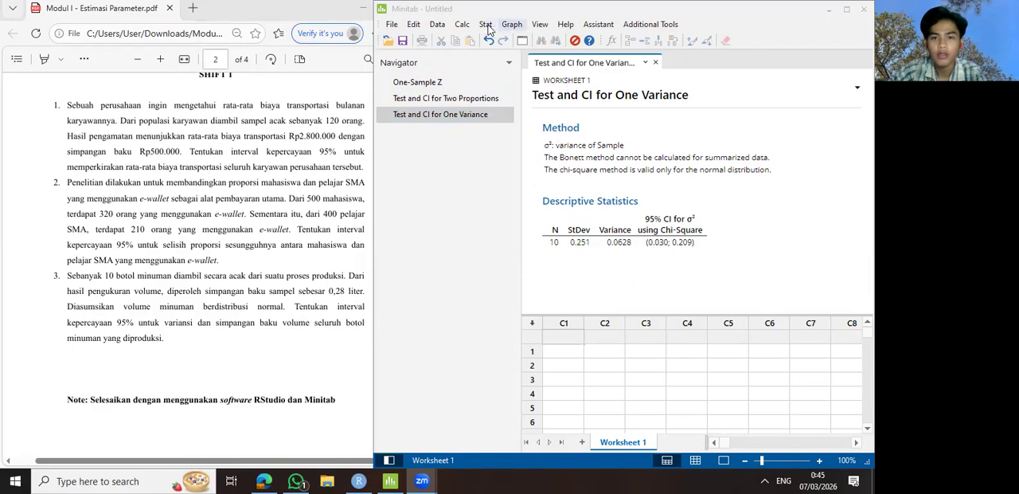
left_click(512, 24)
mouse_move(486, 24)
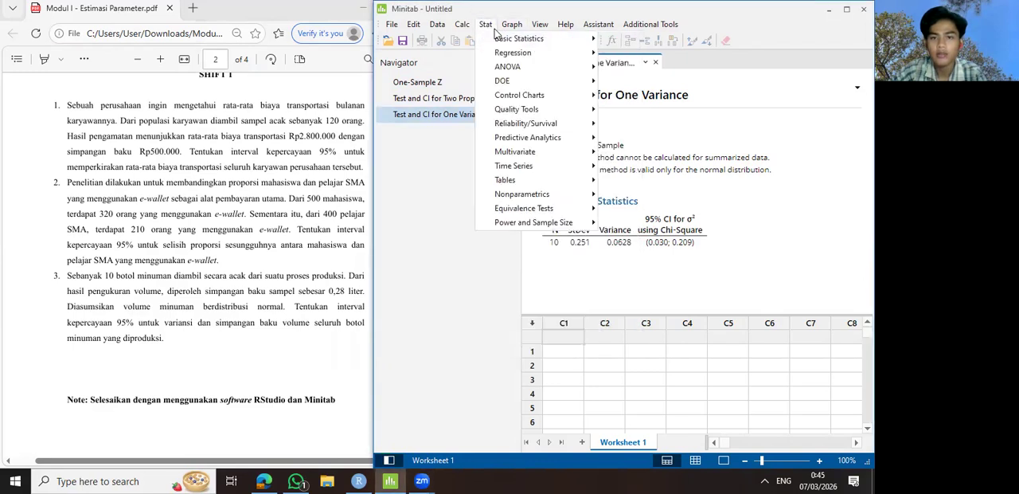
mouse_move(500, 38)
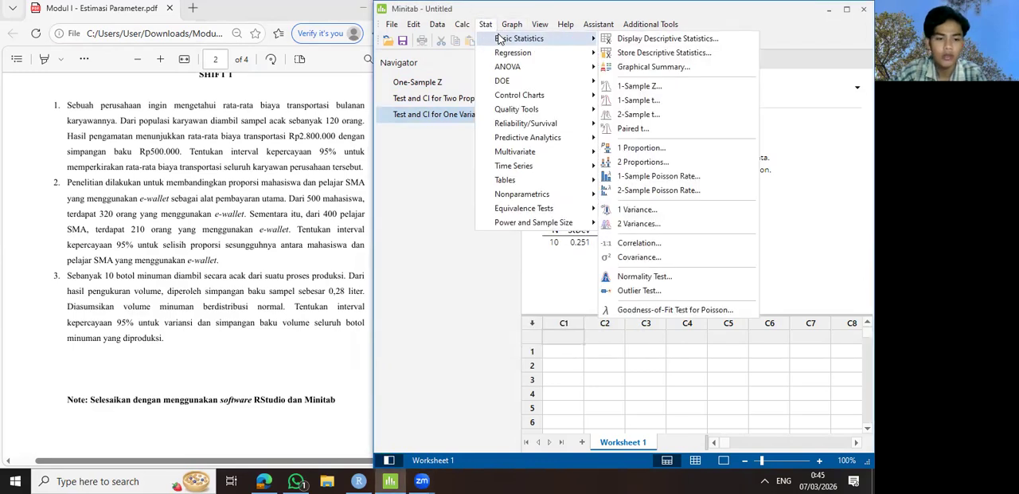
left_click(666, 212)
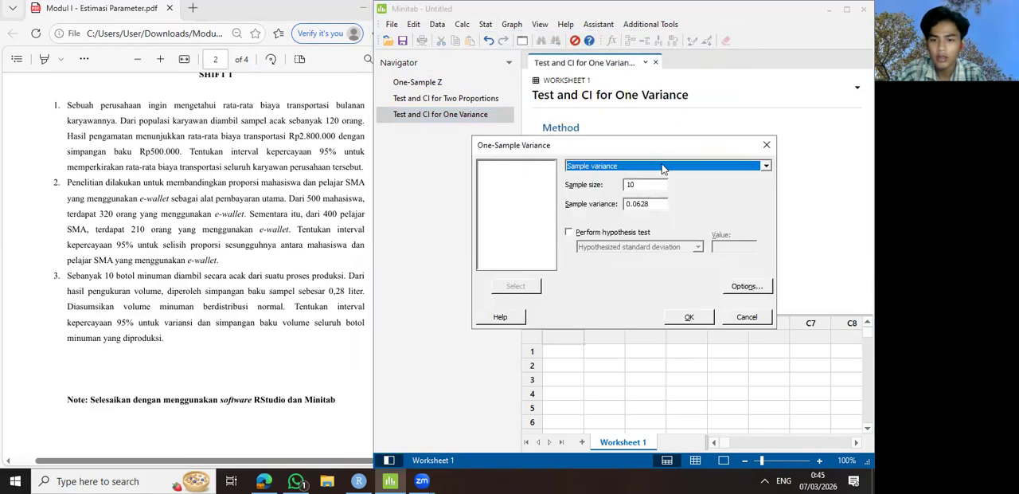
left_click(751, 167)
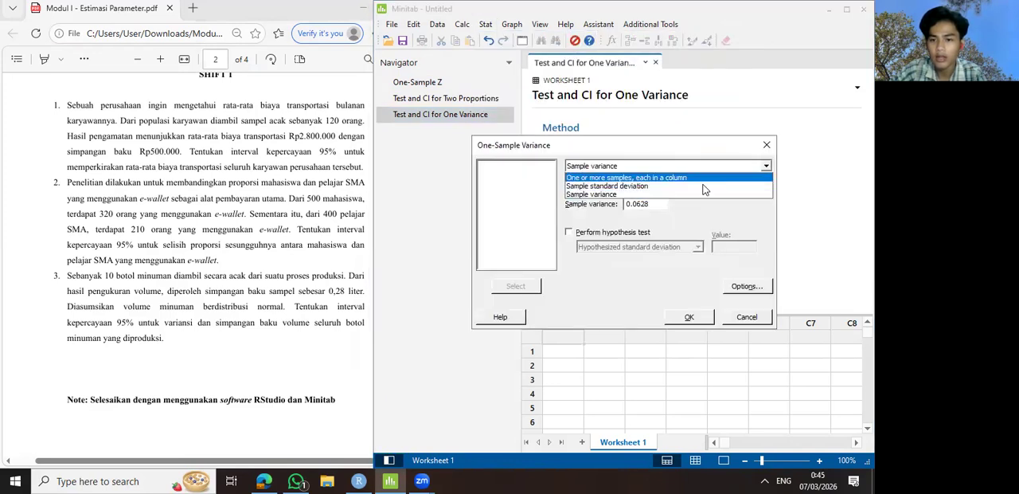
left_click(652, 186)
- Enter a sample standard deviation of 0.28, keep the 95% confidence level and run the analysis
left_click(669, 204)
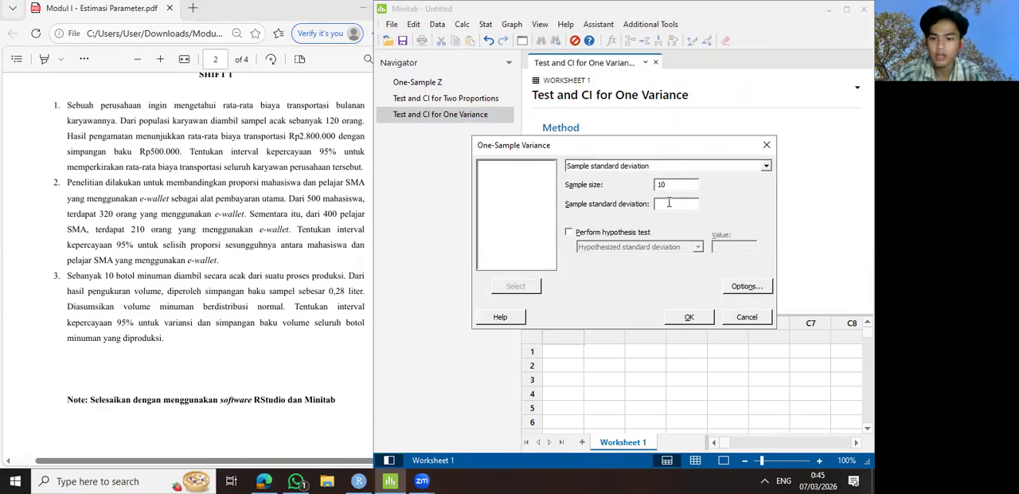
type("0")
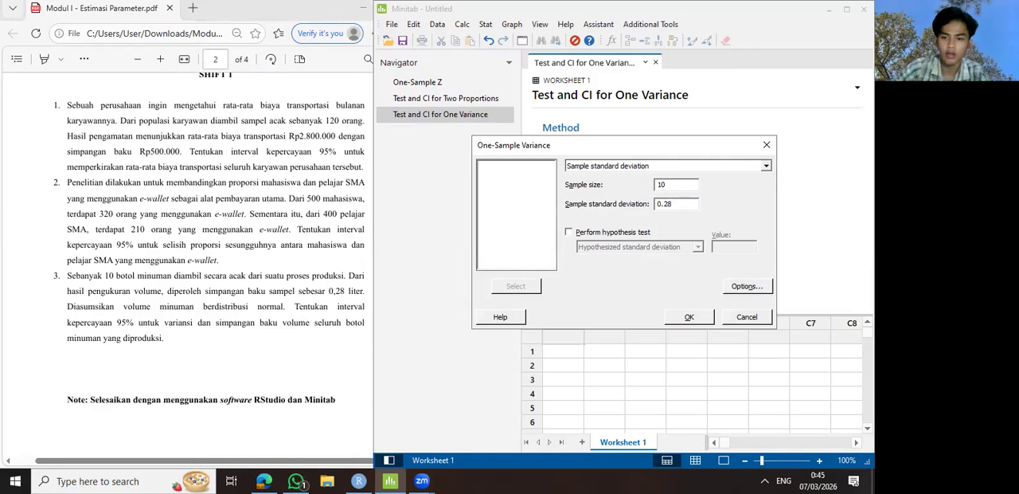
type(".28")
left_click(747, 286)
left_click(668, 271)
left_click(689, 316)
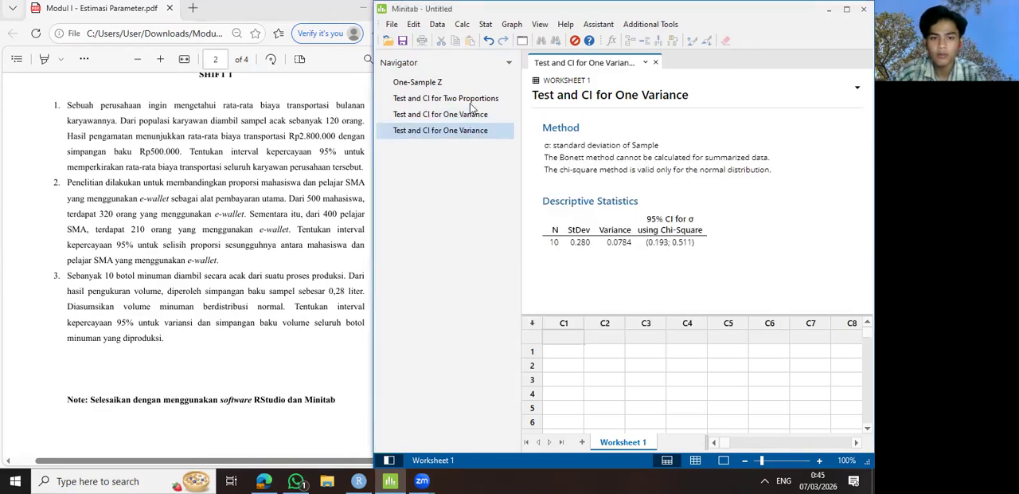
- Compare the confidence intervals in the two one-variance outputs, for variance and for standard deviation, and return to the assignment PDF
left_click(309, 7)
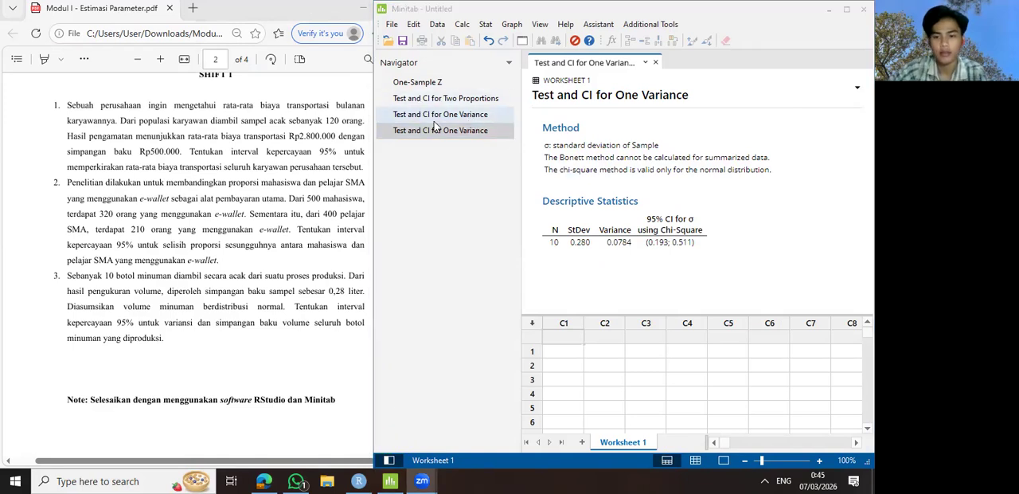
left_click(450, 130)
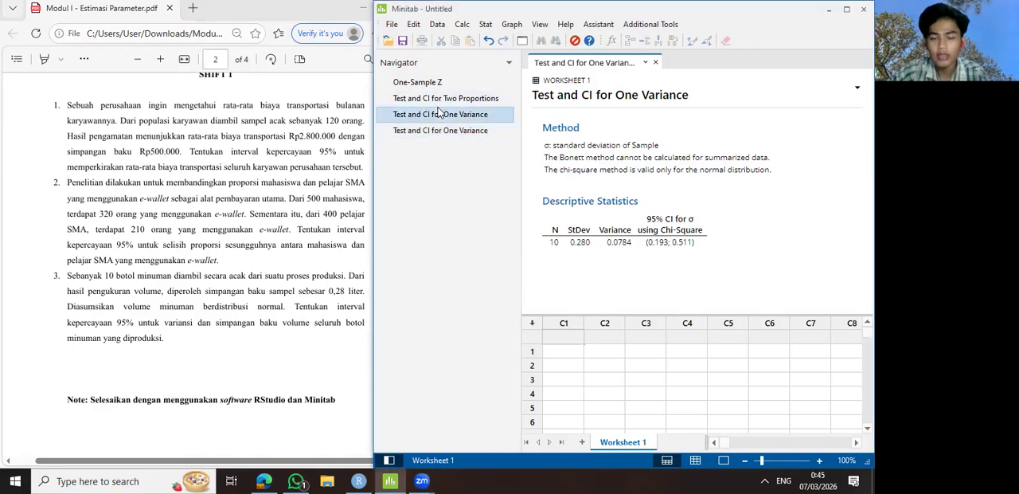
left_click(480, 117)
left_click(490, 136)
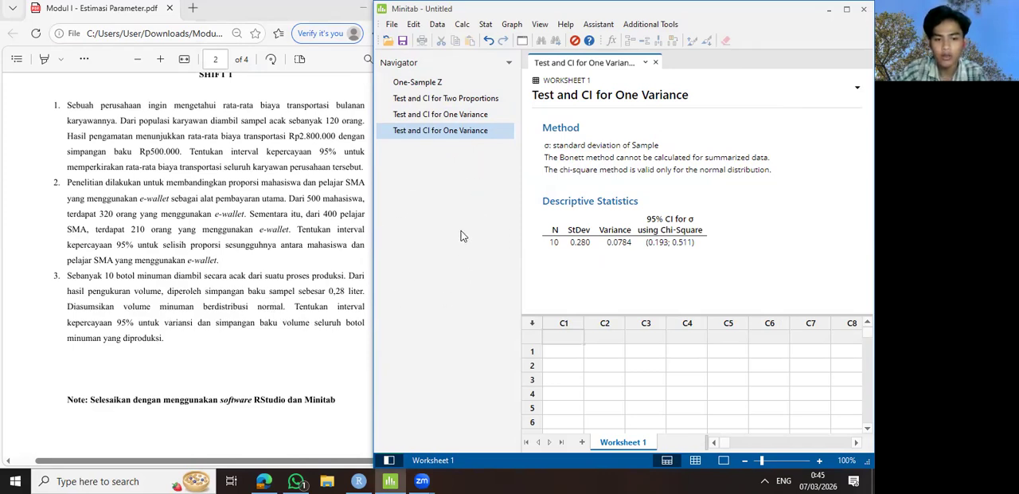
left_click(480, 119)
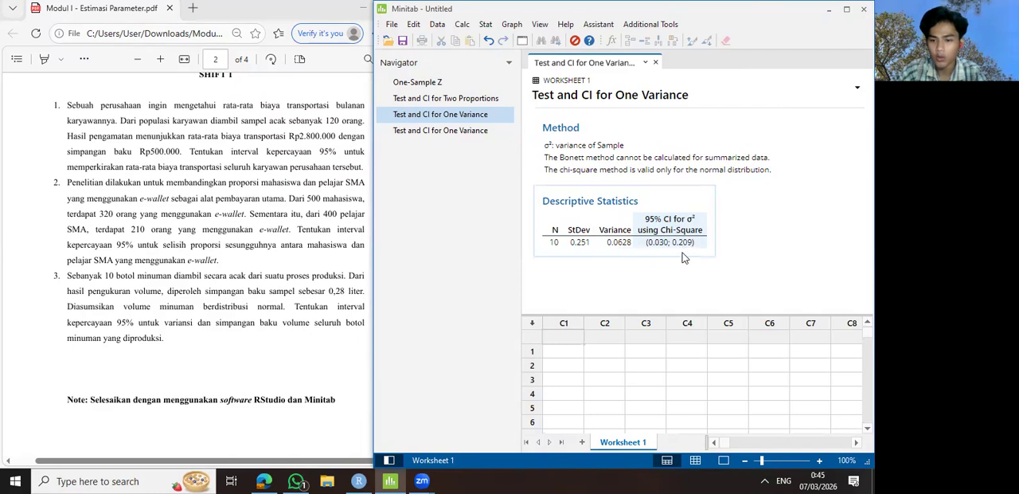
left_click(440, 130)
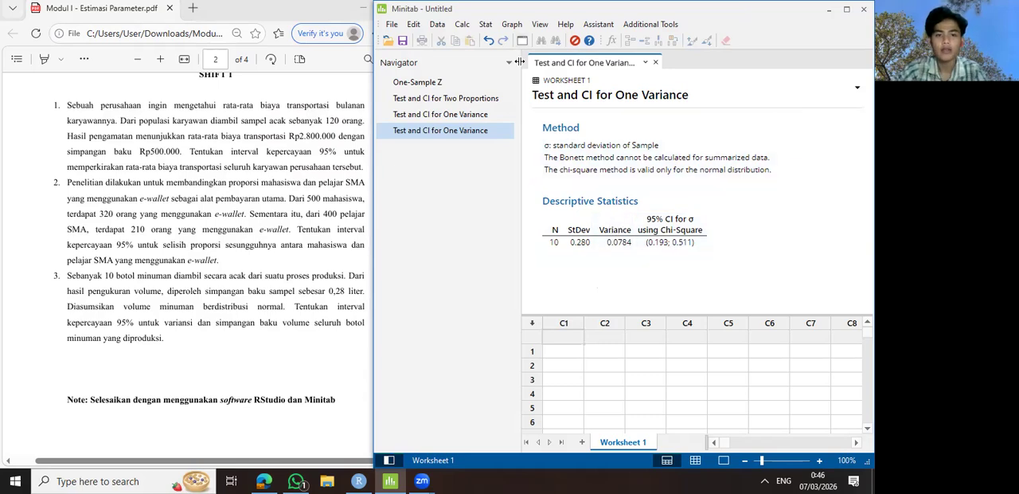
left_click(351, 64)
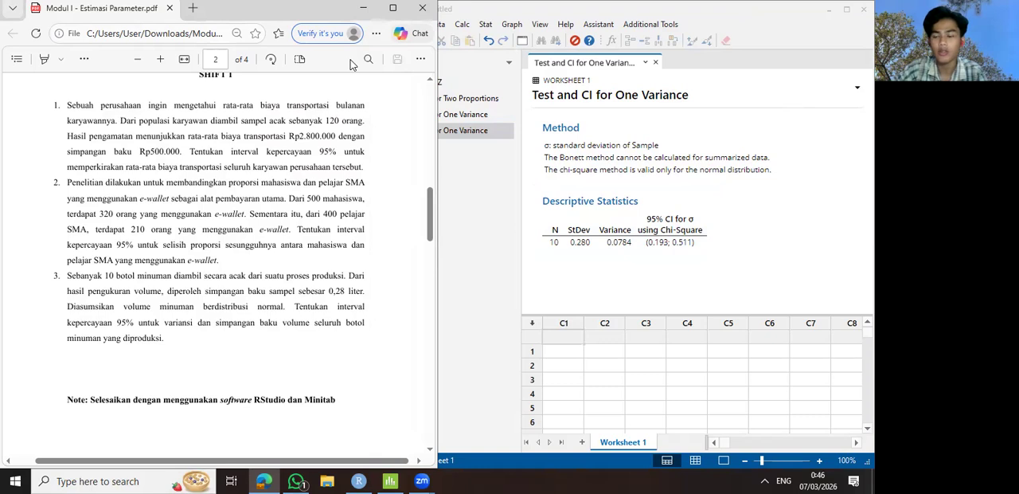